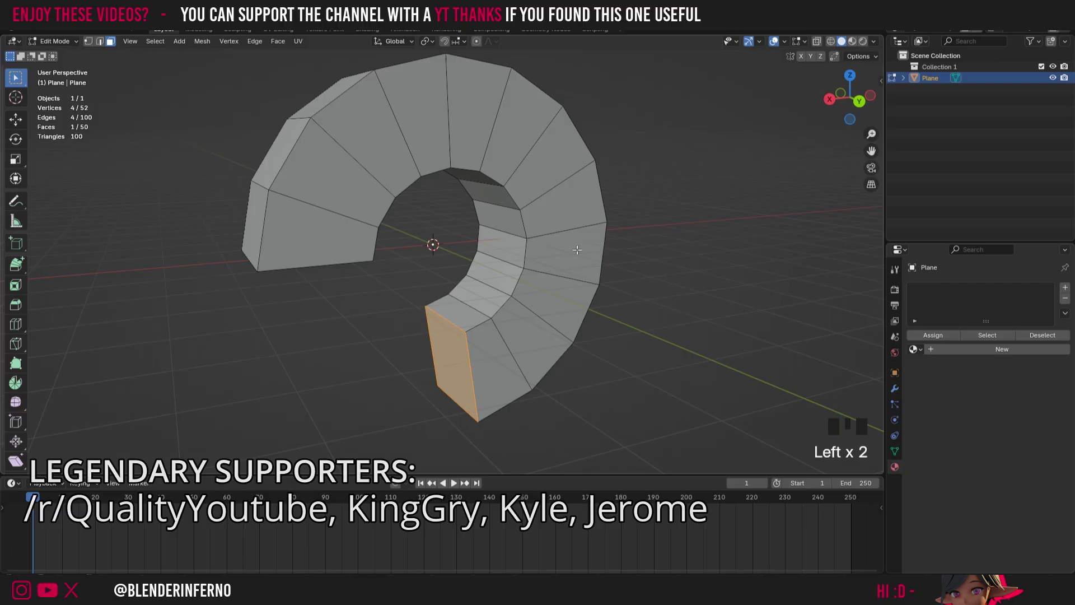
scroll(534, 288, "down", 2)
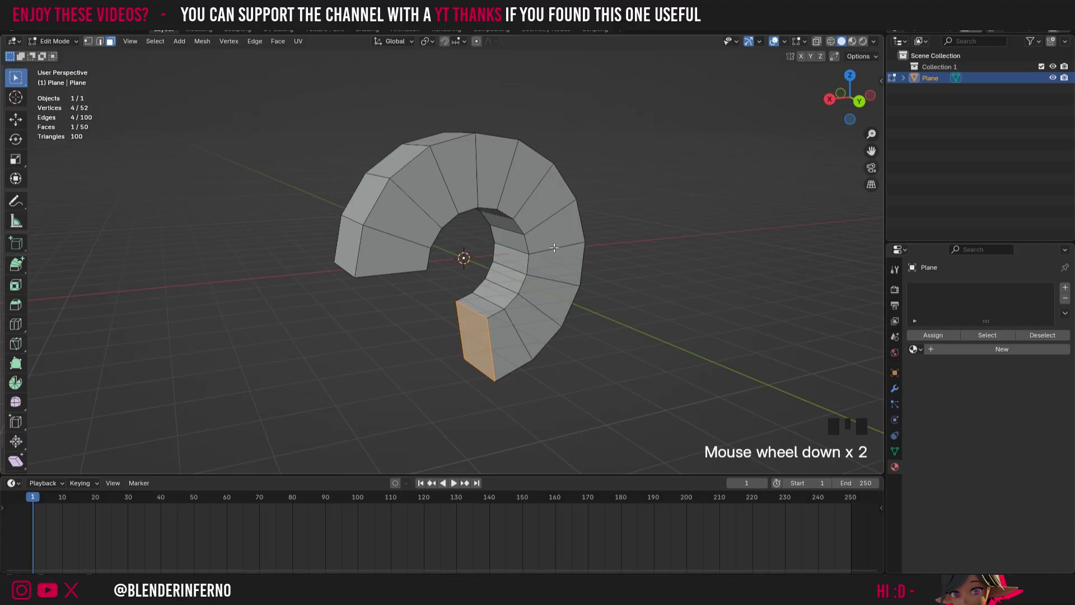
- In Object Mode, delete the ring mesh and add a new Plane at the scene centre
left_click(57, 43)
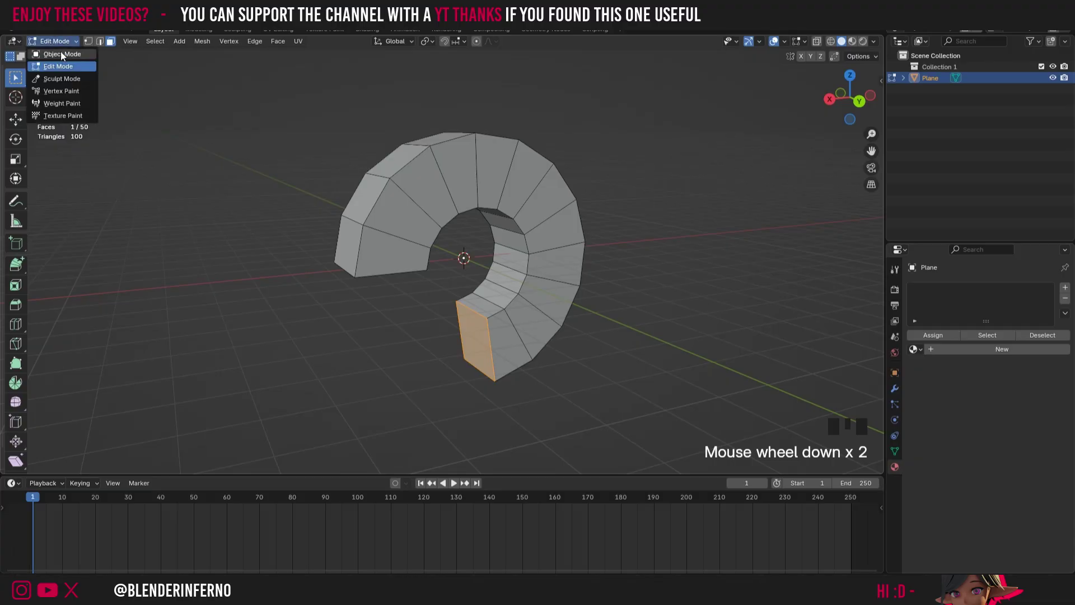
left_click(61, 55)
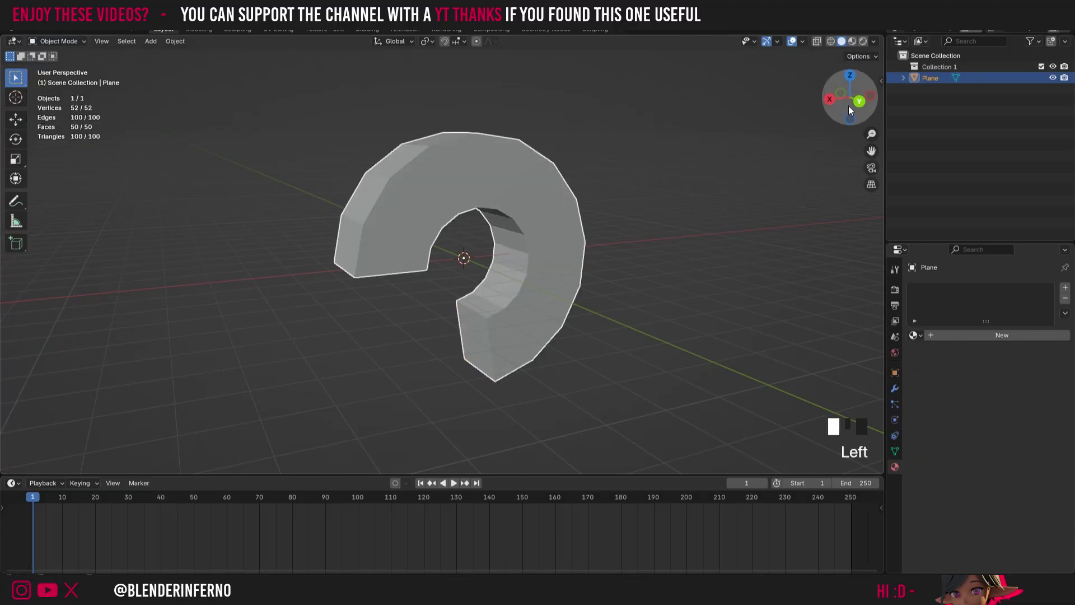
left_click_drag(848, 107, 659, 106)
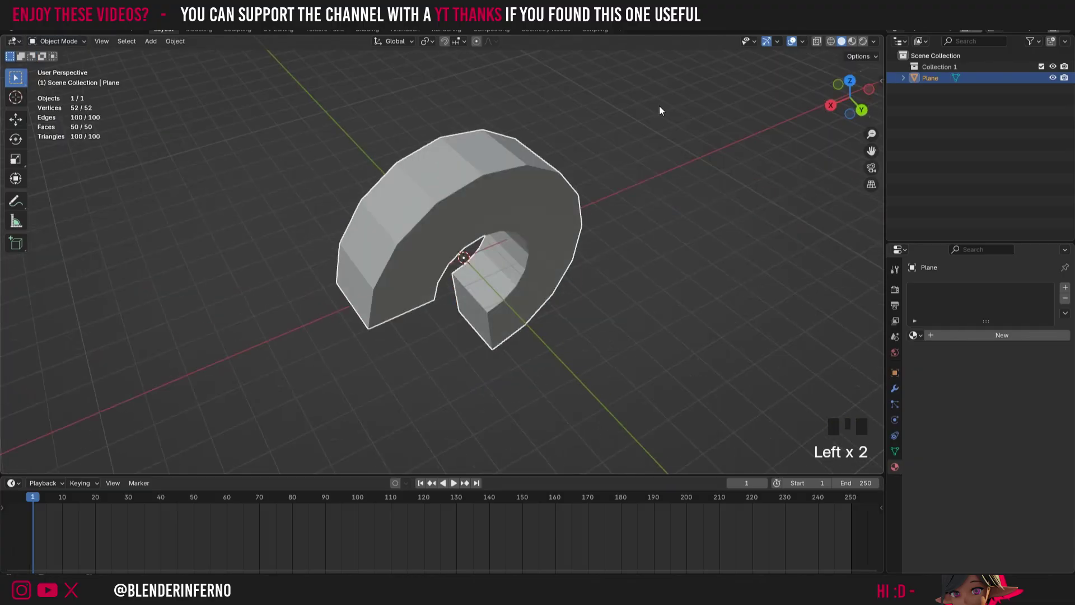
key("x")
left_click(507, 215)
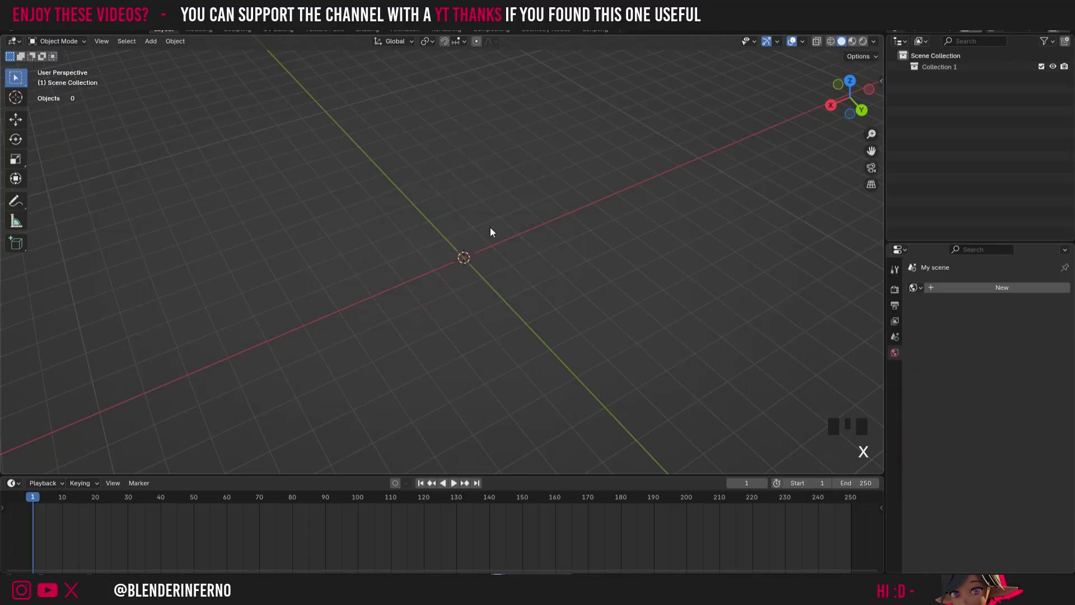
key("shift+a")
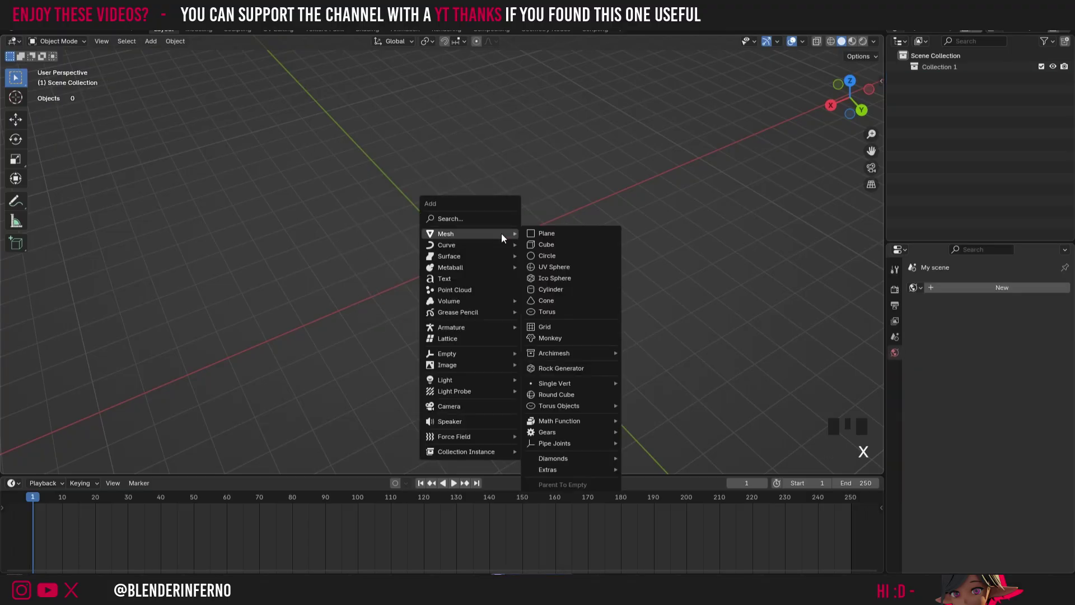
mouse_move(457, 234)
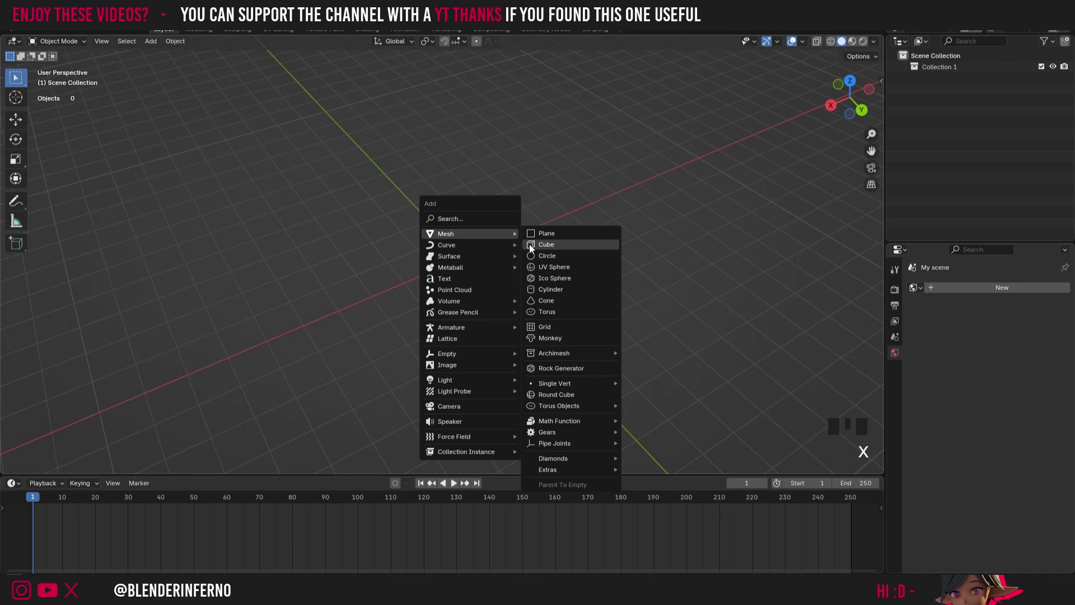
left_click(568, 233)
scroll(174, 175, "up", 3)
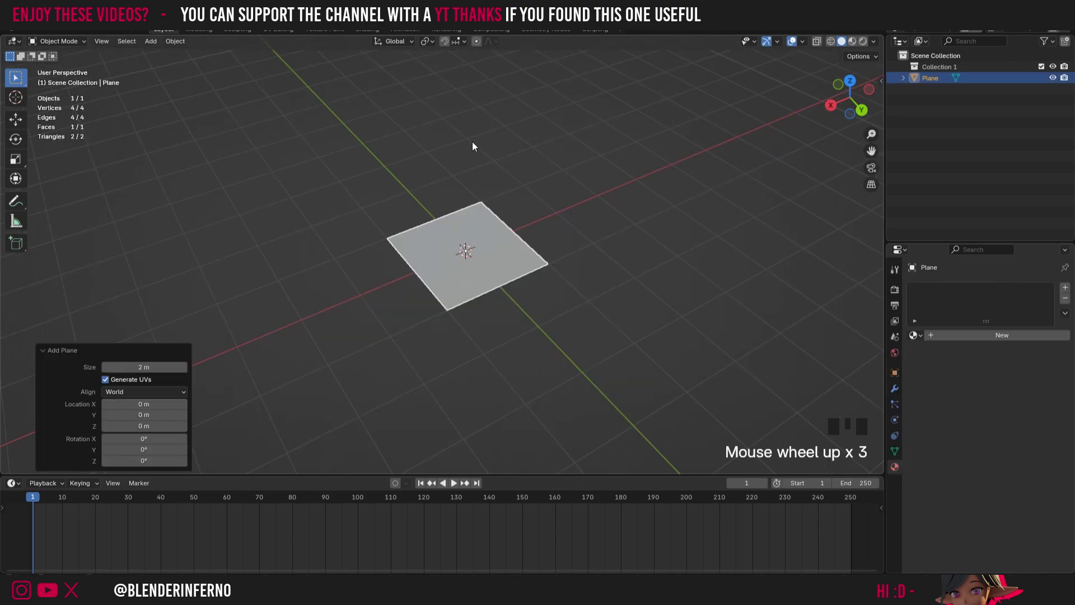
- Select the whole plane in Edit Mode and choose the Spin tool with axis Y
key("Tab")
key("a")
key("a")
key("a")
key("a")
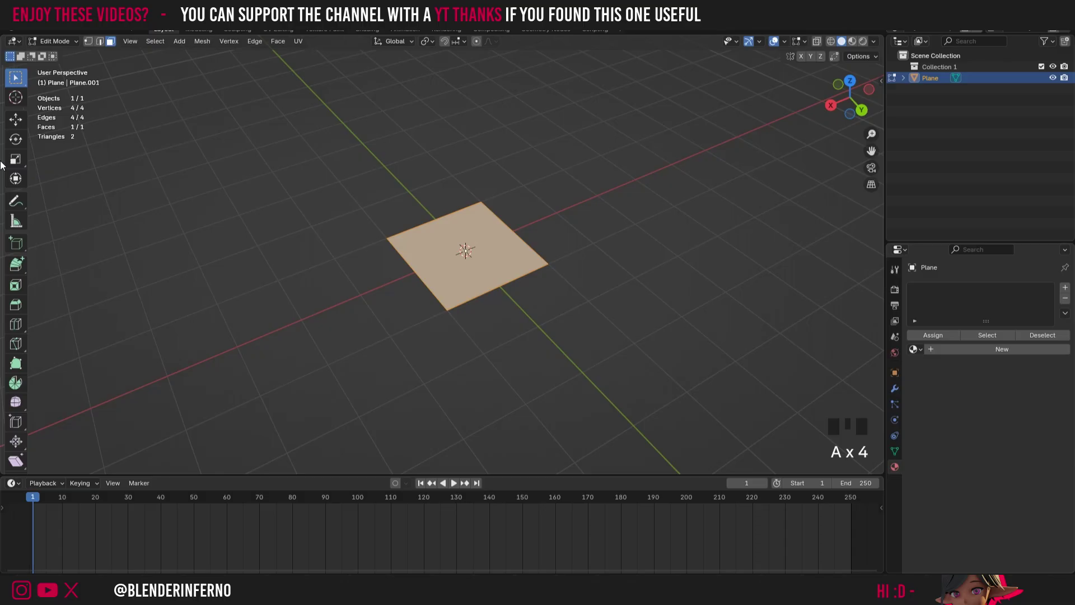
scroll(19, 353, "down", 1)
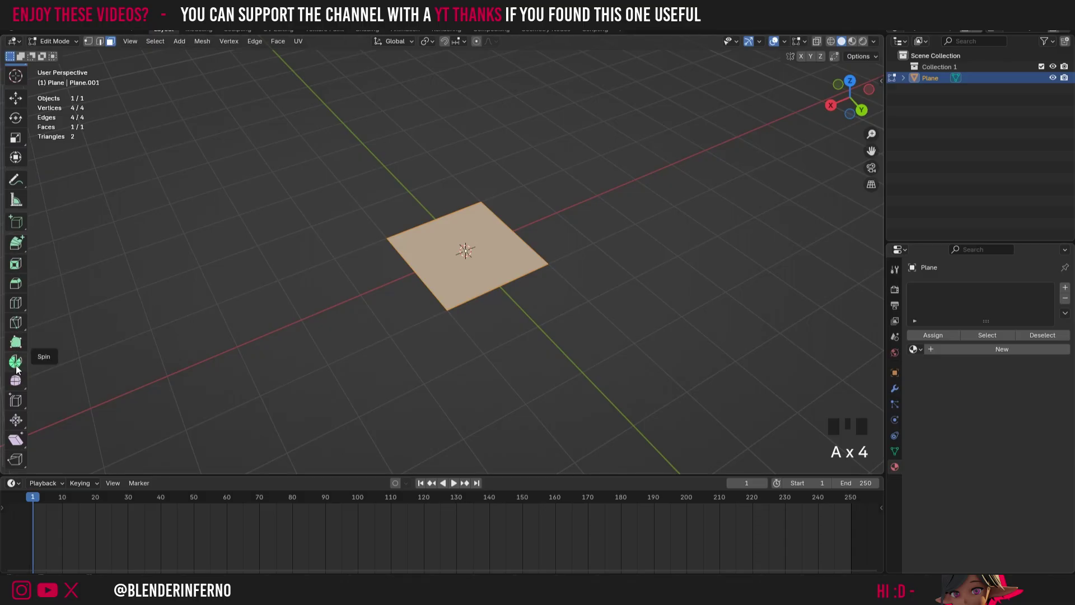
left_click(17, 361)
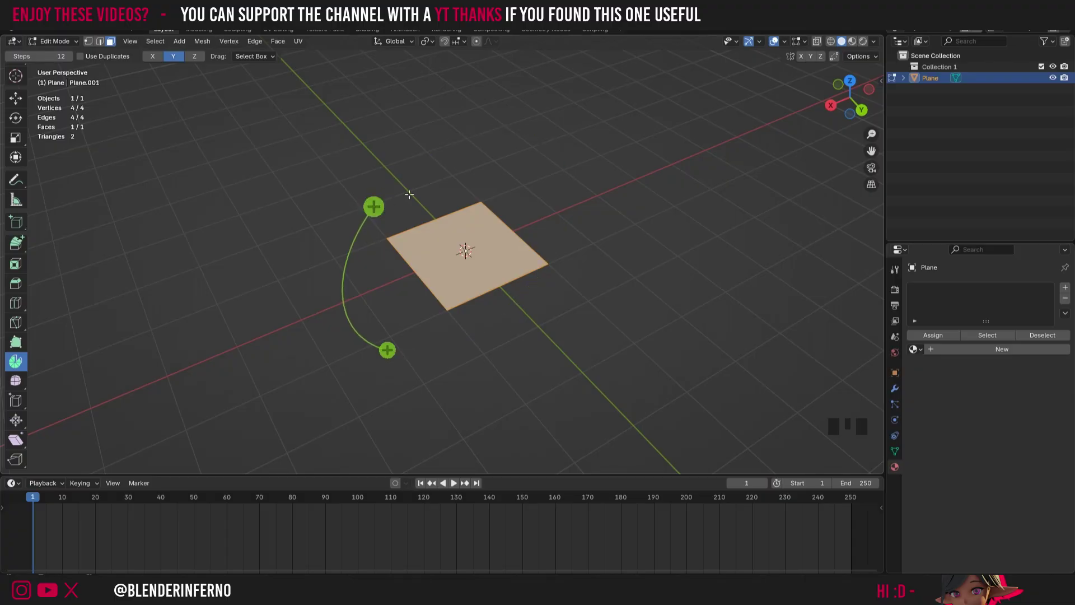
left_click(152, 56)
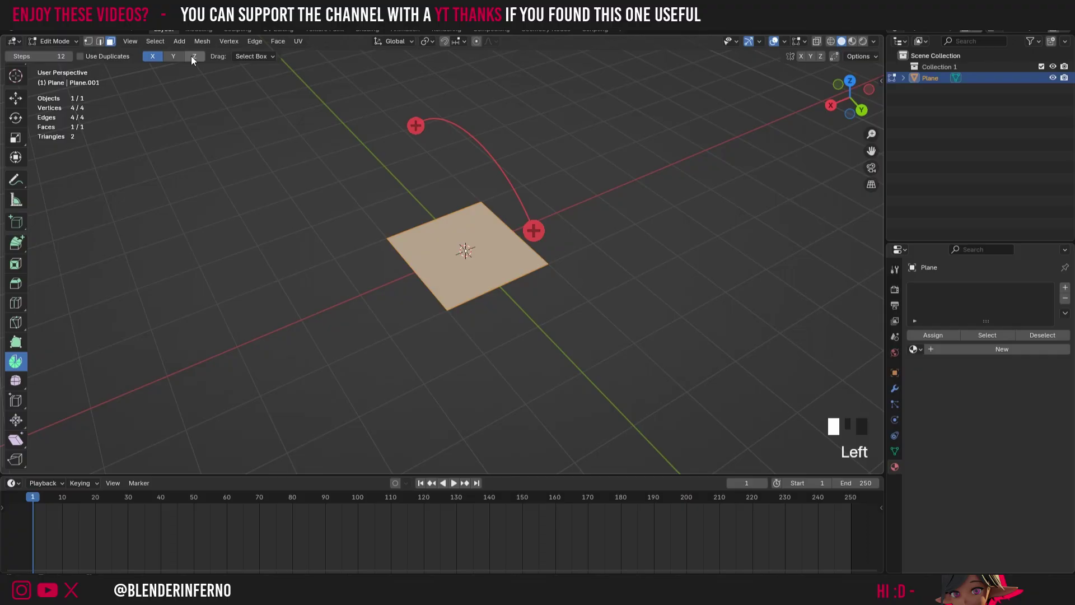
left_click(192, 57)
left_click(172, 56)
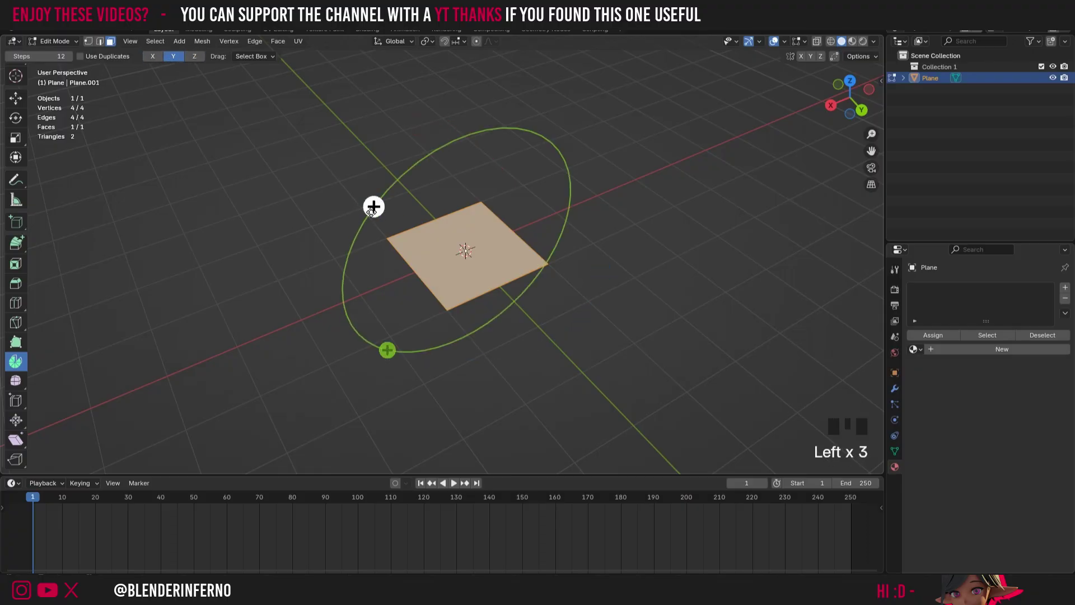
- Sweep the face about 169° with the spin gizmo and inspect it from the side
left_click_drag(373, 206, 577, 270)
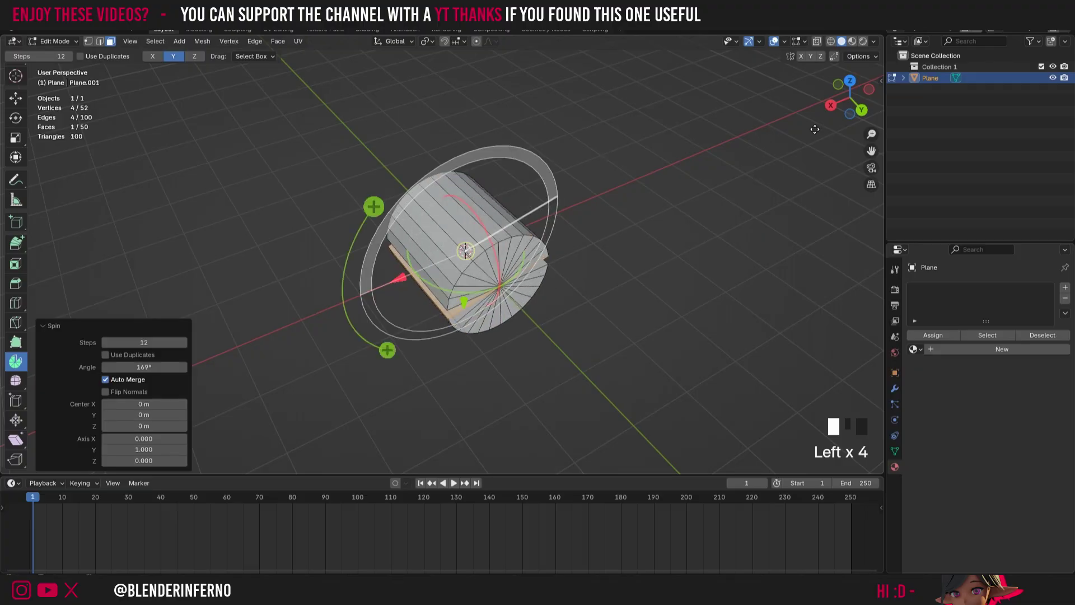
mouse_move(850, 100)
left_mouse_down()
mouse_move(840, 94)
mouse_move(866, 84)
left_mouse_up()
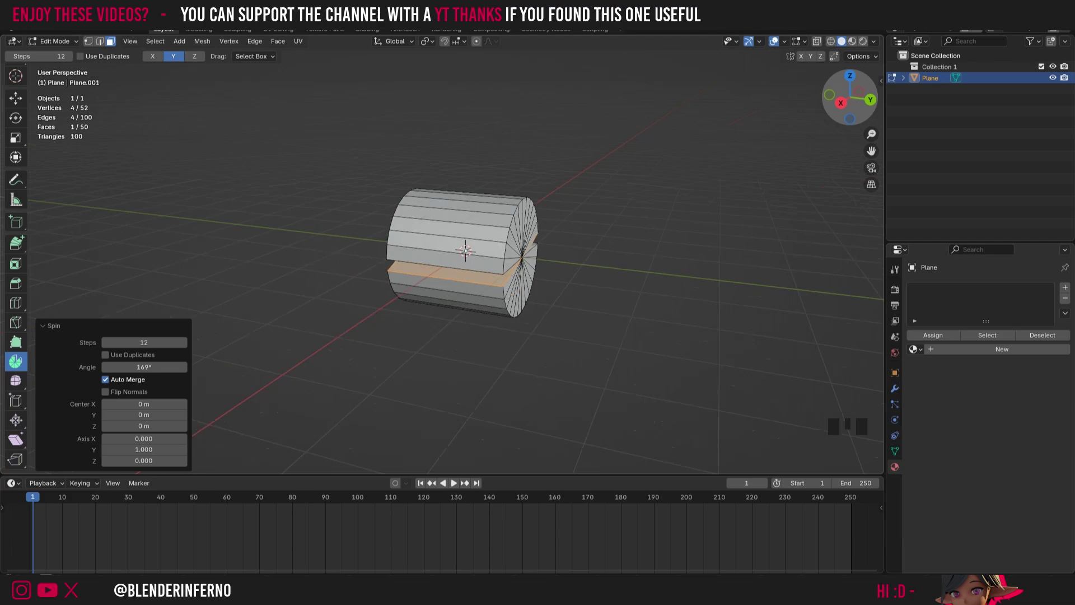
left_click_drag(866, 84, 850, 93)
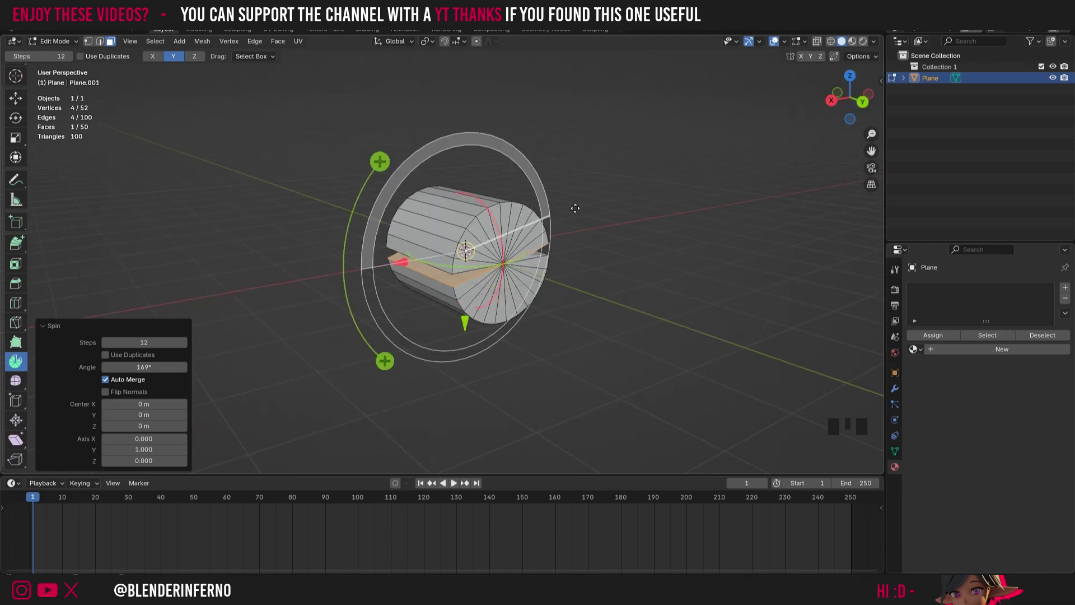
- Undo the trial spin and move the flat plane about 2.6 m along X
key("ctrl+z")
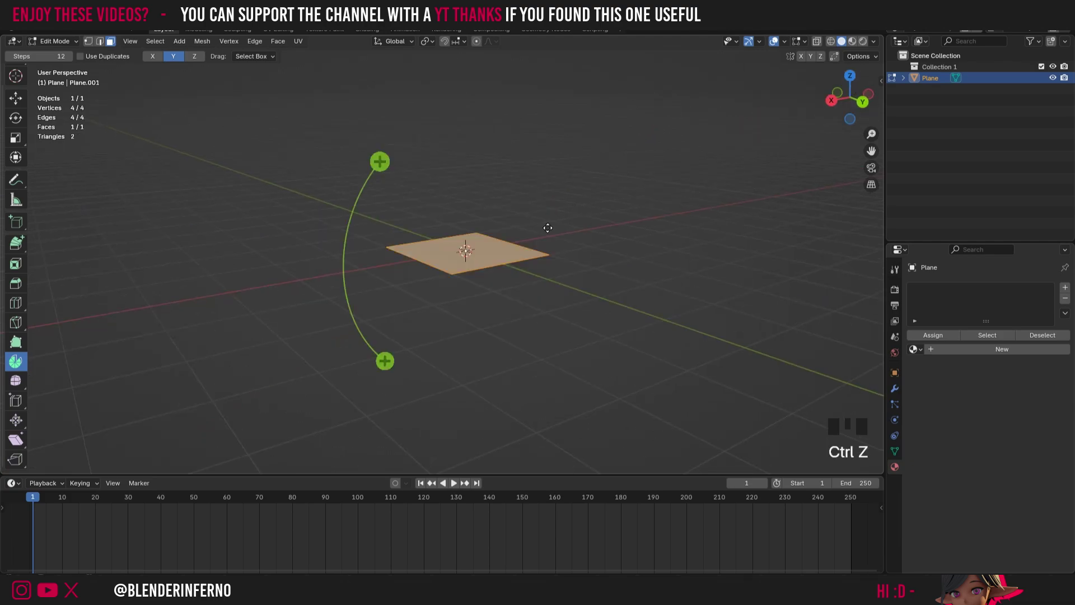
key("g")
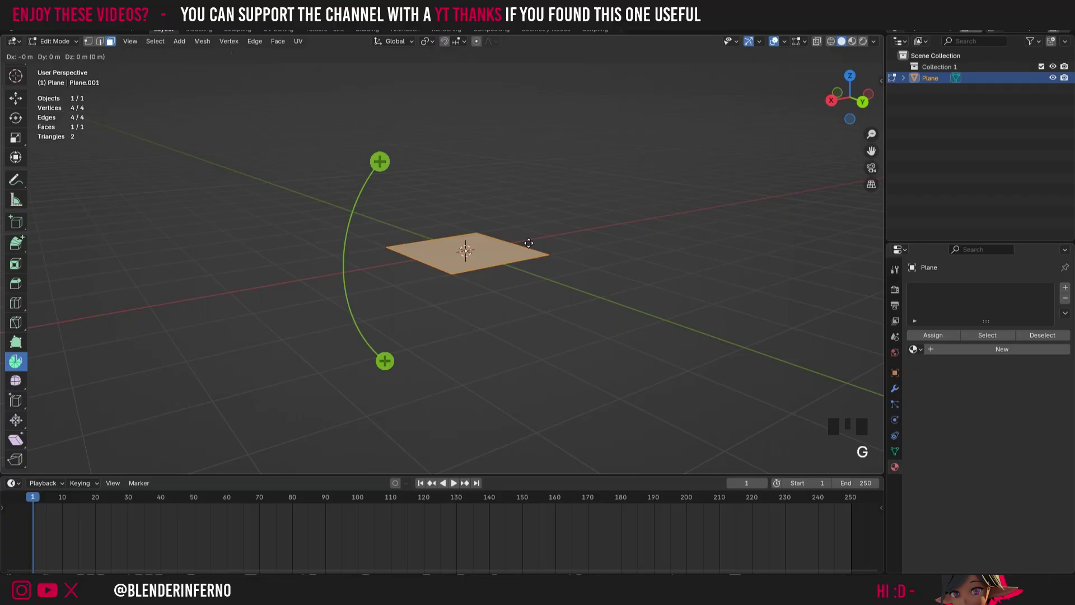
key("x")
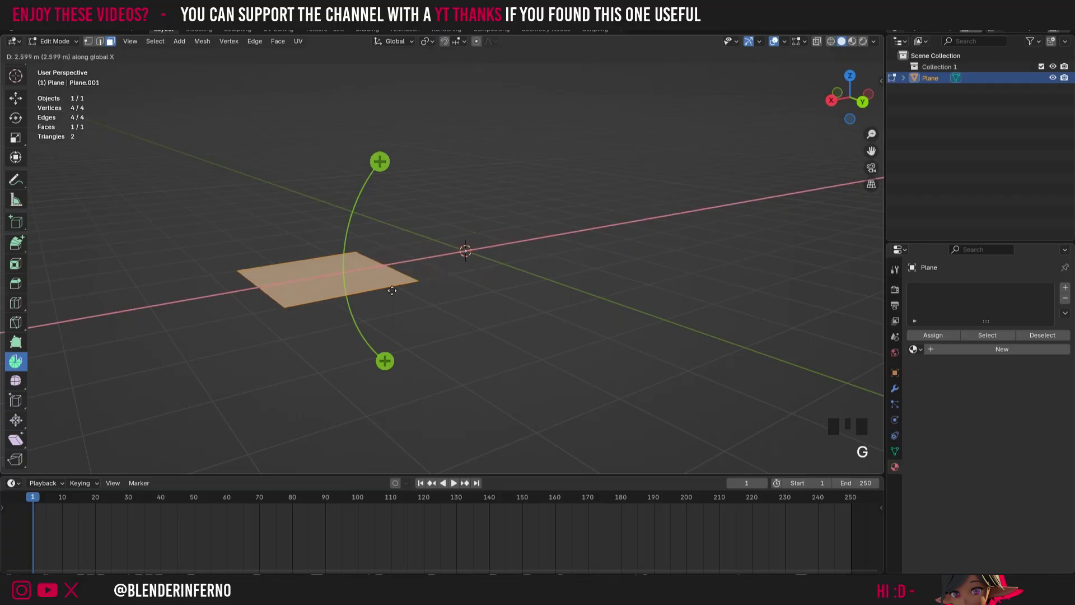
left_click(392, 290)
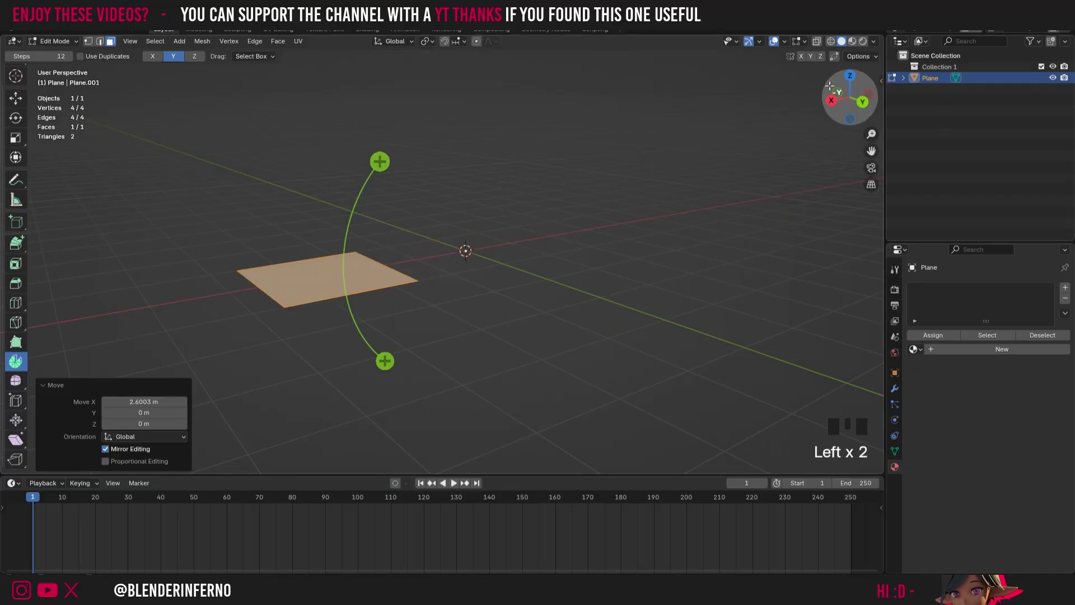
left_click_drag(831, 85, 845, 96)
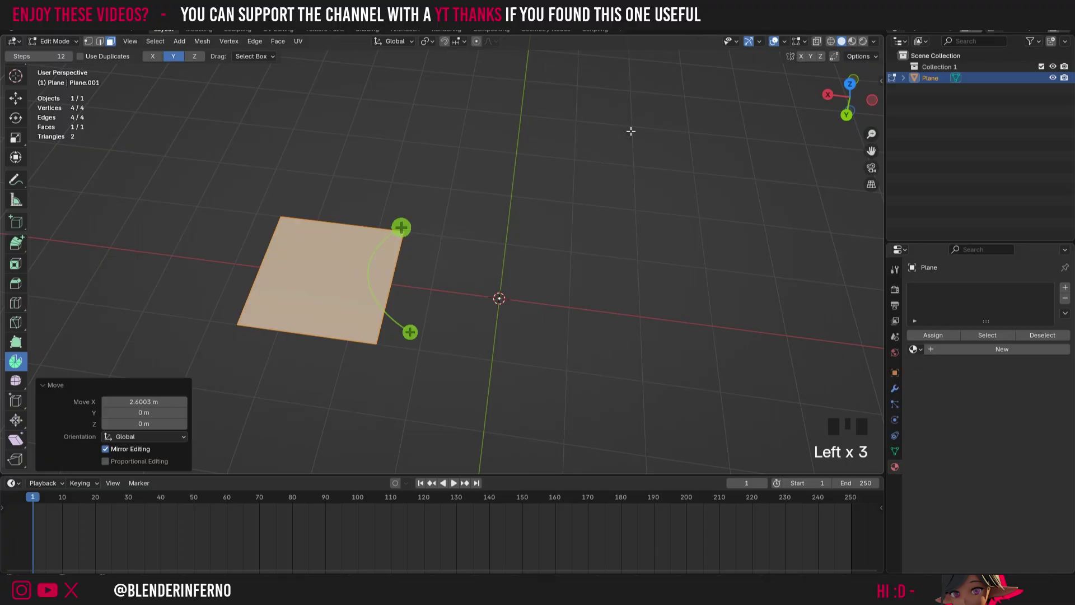
right_click(625, 383, "shift")
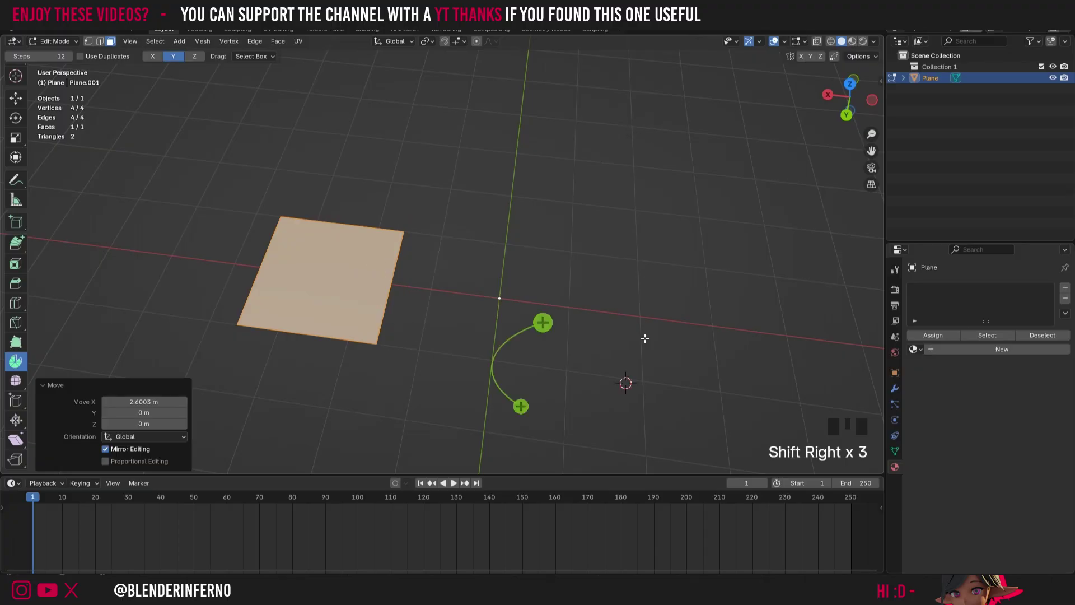
right_click(676, 115, "shift")
right_click(468, 192, "shift")
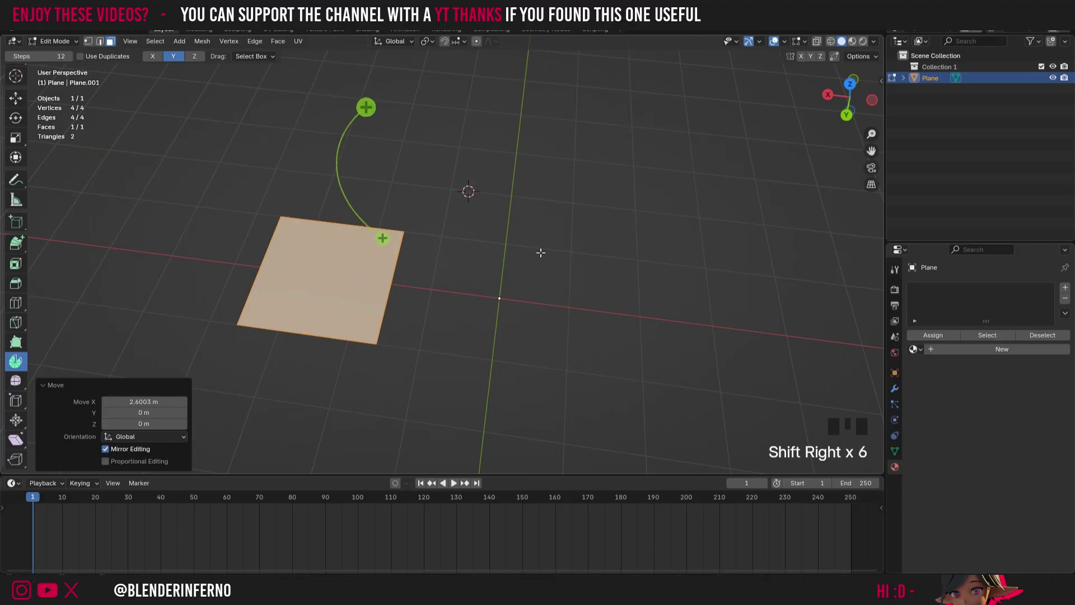
right_click(558, 288, "shift")
right_click(602, 337, "shift")
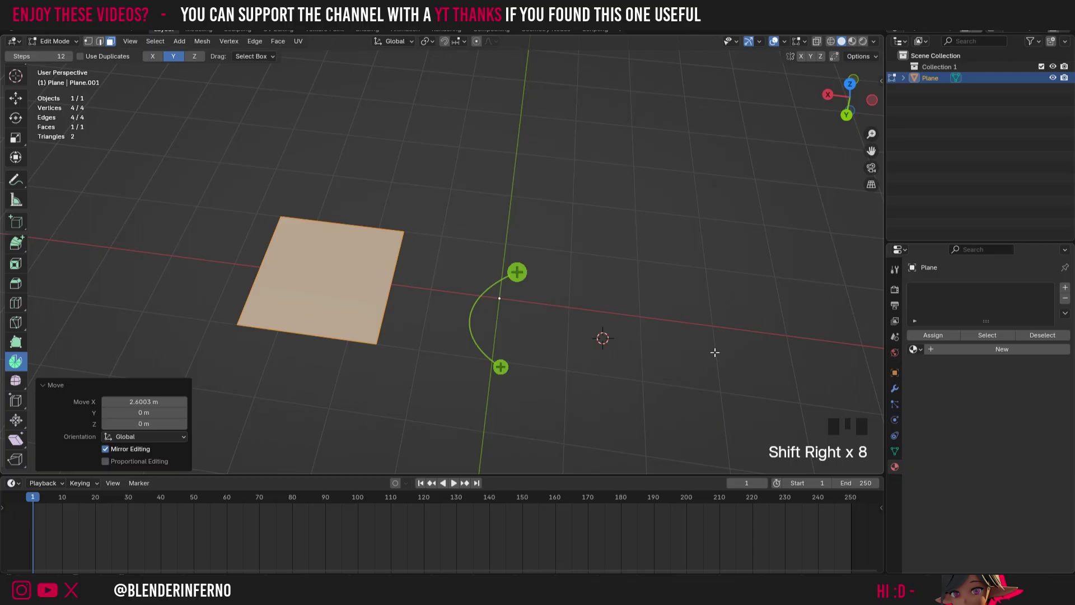
key("ctrl+shift+z")
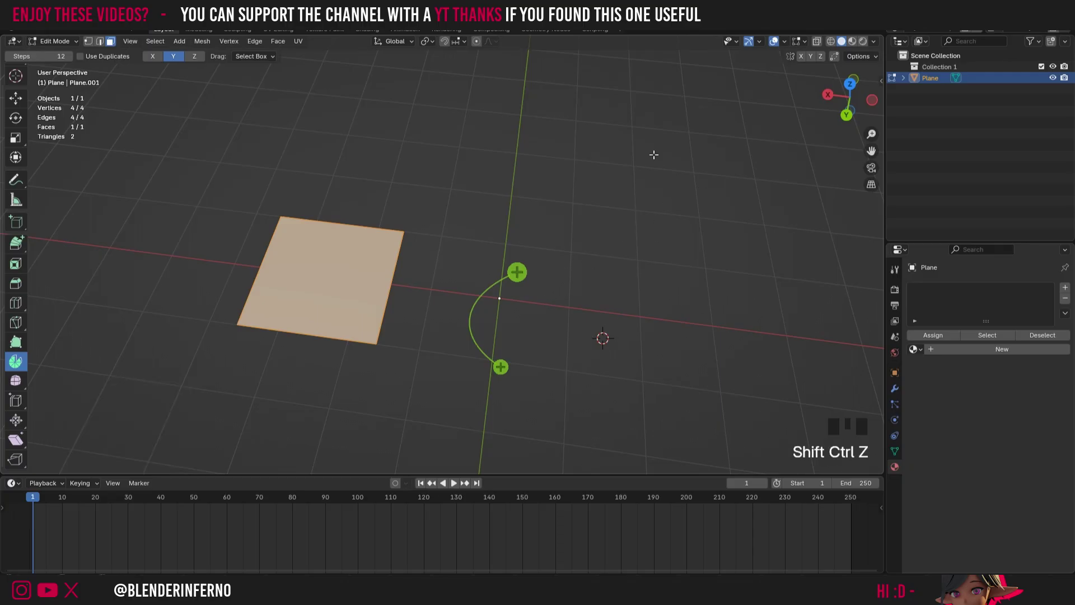
key("shift+s")
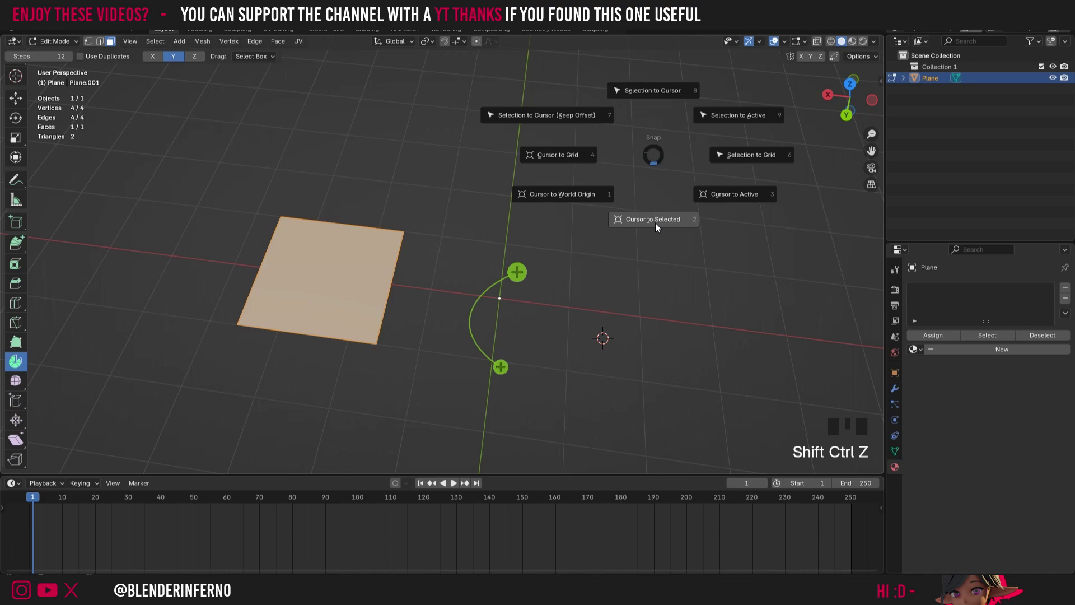
left_click(574, 200)
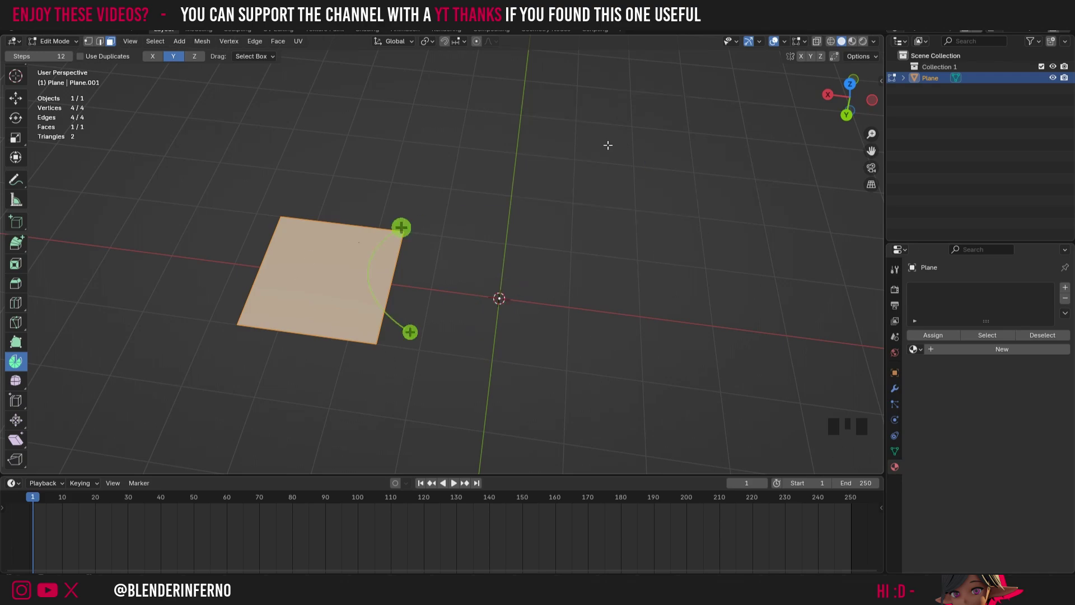
- In Object Mode, snap the 3D cursor to the plane's origin using Shift+S
key("Tab")
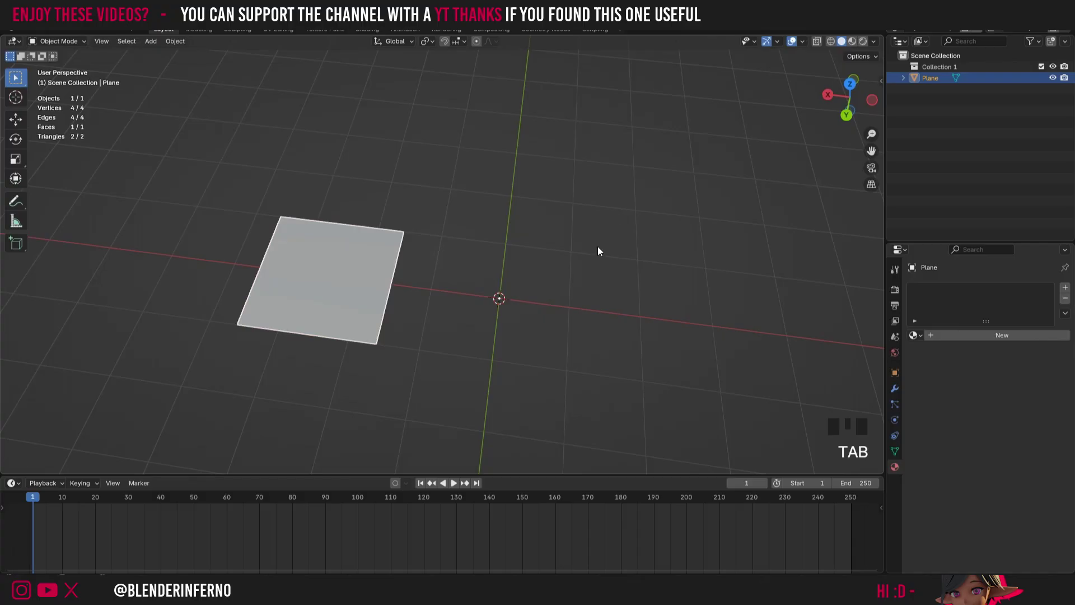
key("shift+s")
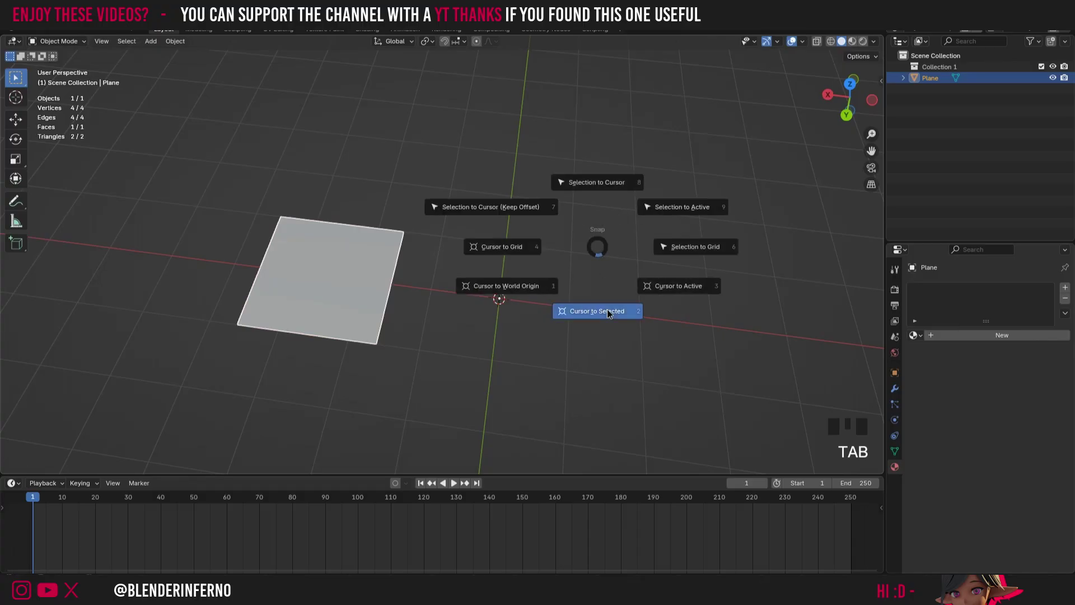
left_click(607, 310)
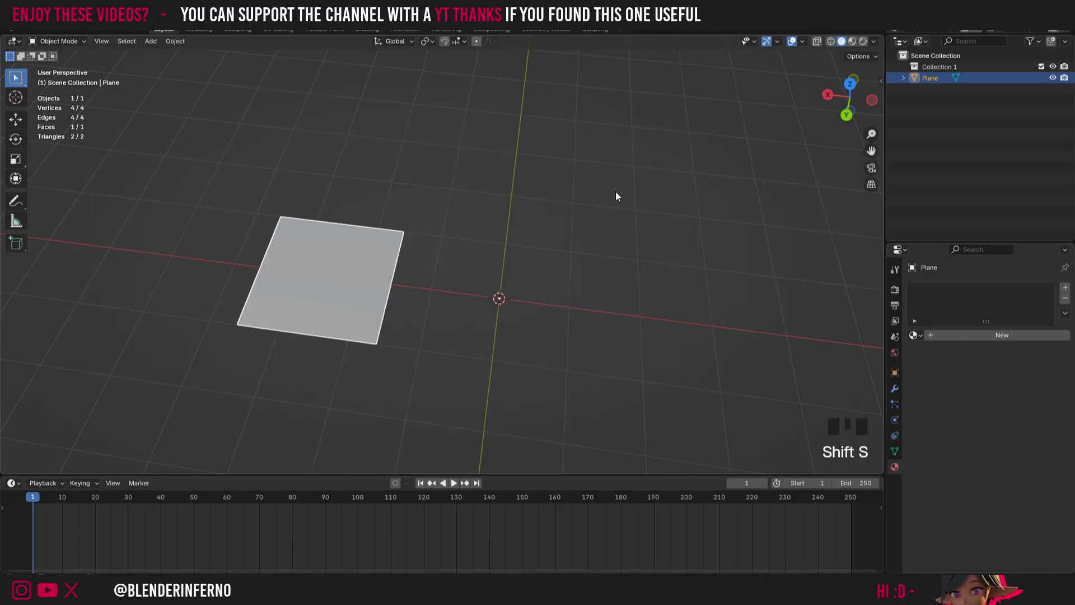
- Spin the face about 272° around the cursor and check it from the side view
key("Tab")
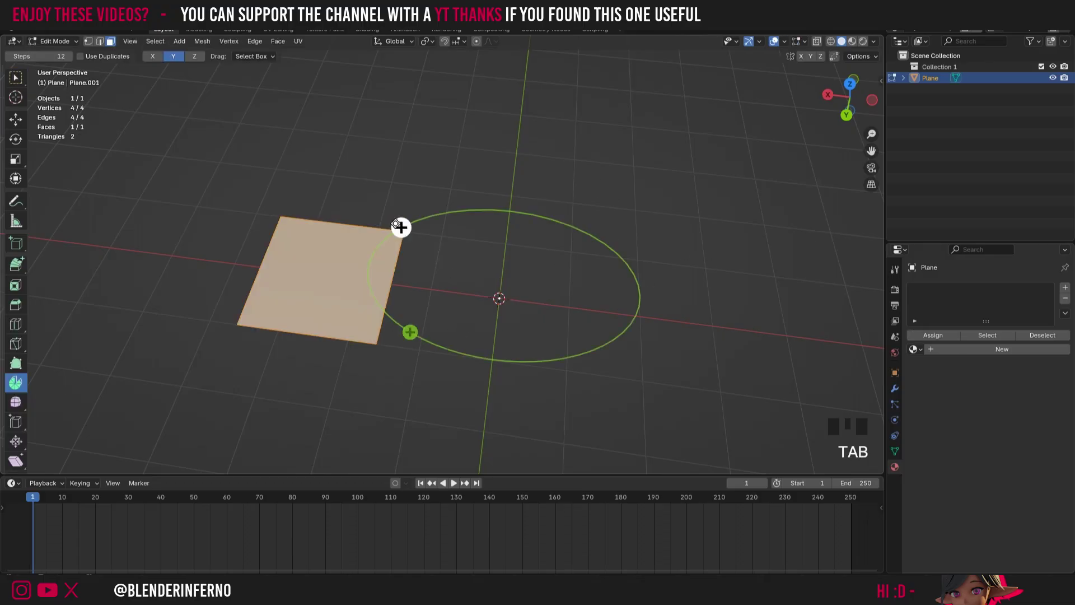
mouse_move(401, 228)
left_mouse_down()
mouse_move(660, 241)
mouse_move(464, 397)
mouse_move(804, 194)
left_mouse_up()
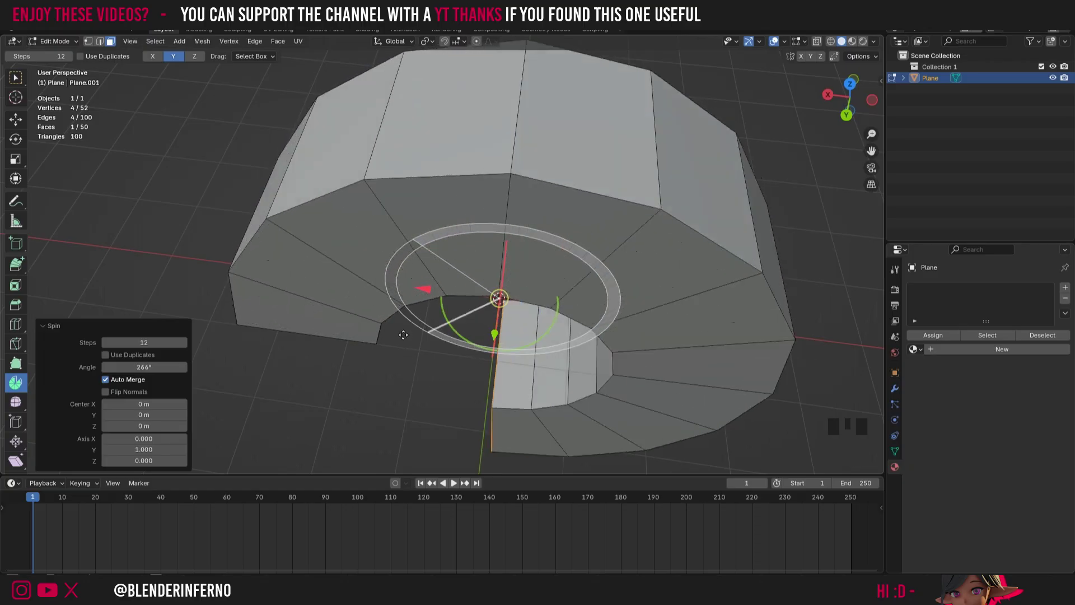
scroll(804, 194, "down", 2)
left_click(846, 115)
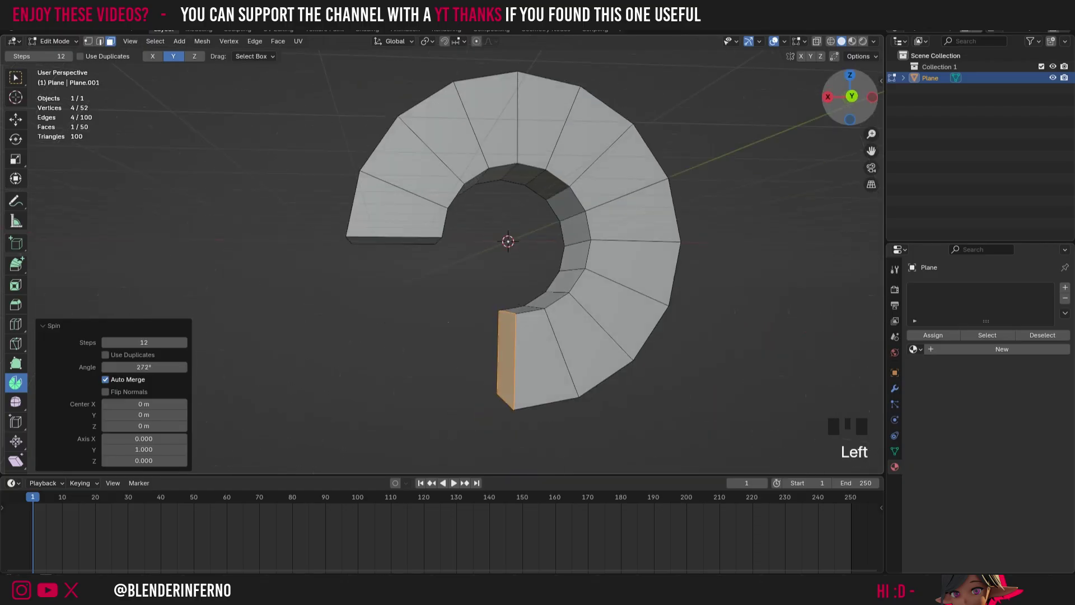
left_click_drag(844, 117, 839, 80)
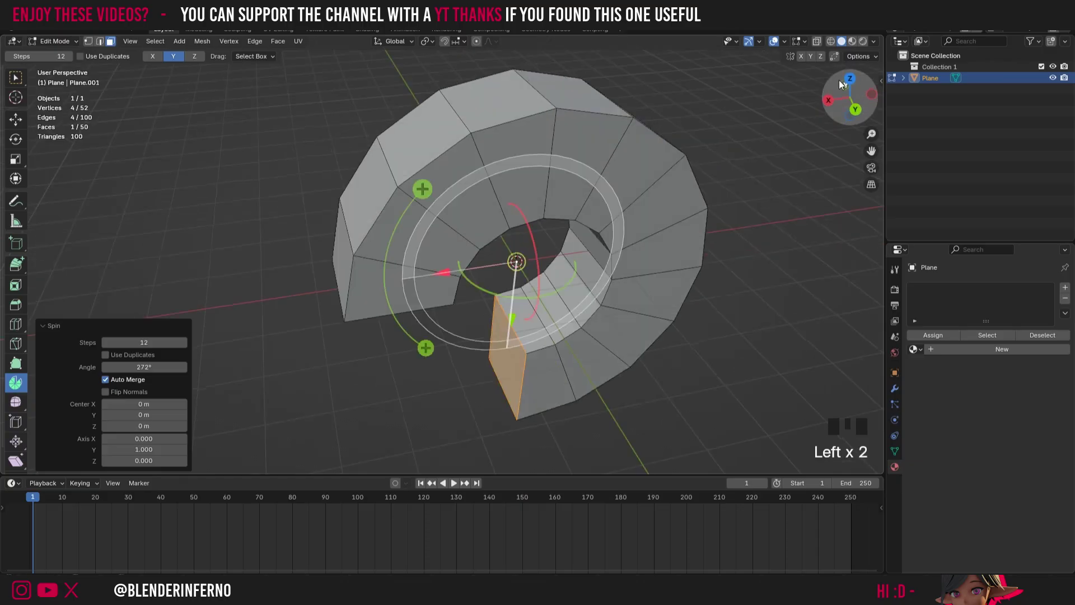
- Undo, rotate the plane 90° about X, then spin it -200° around the Z axis
key("ctrl+z")
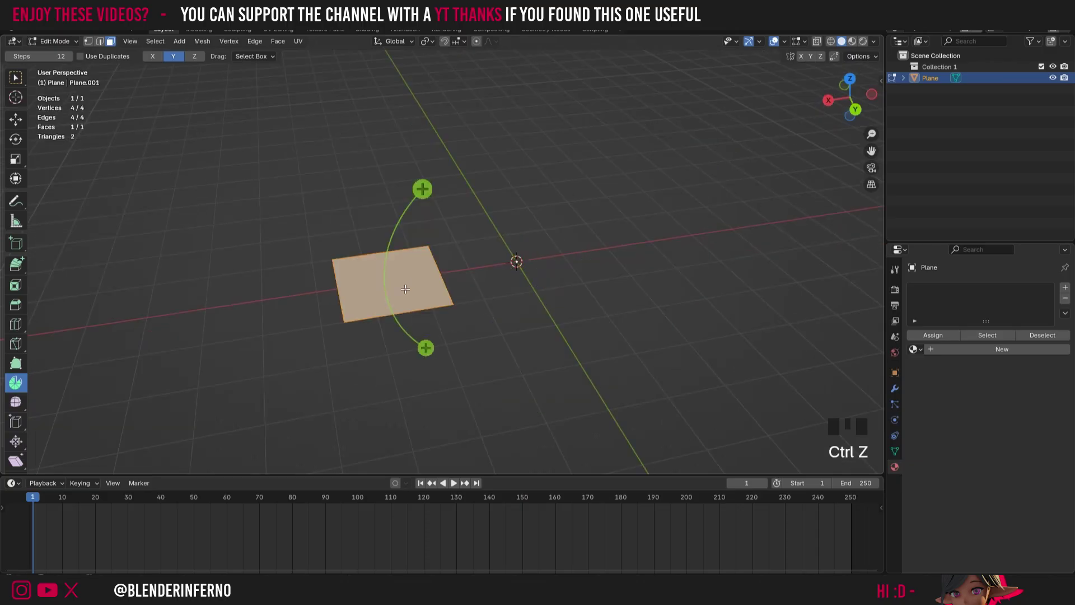
key("r")
key("x")
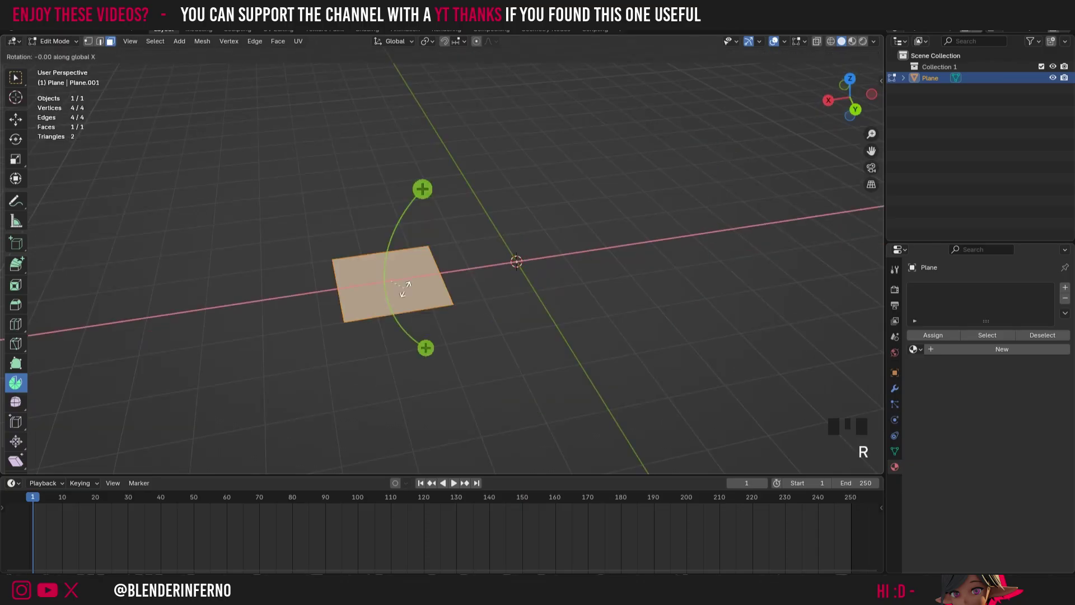
type("90")
key("Return")
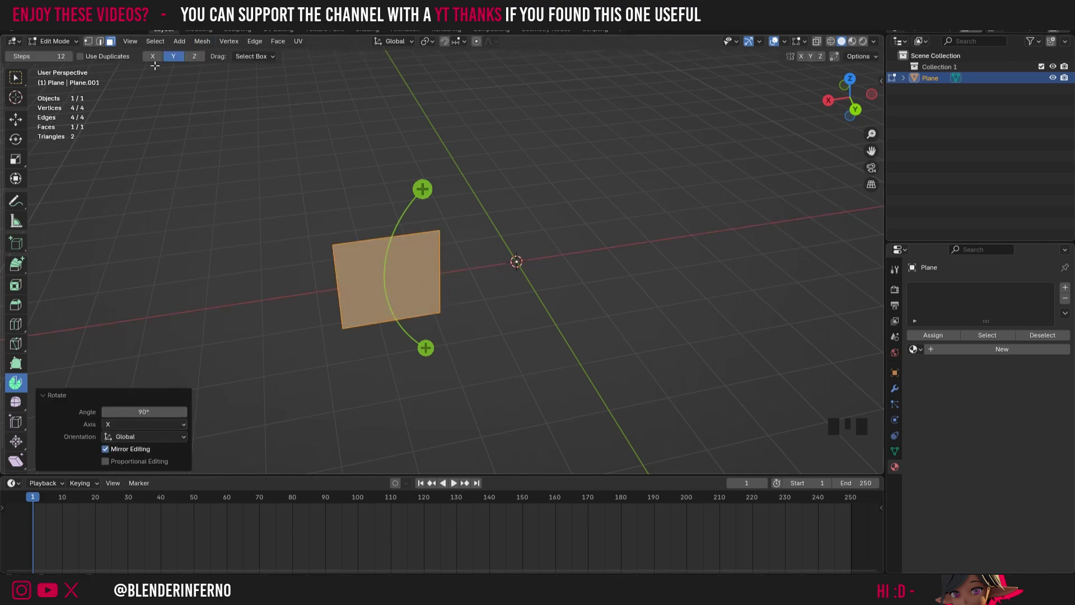
left_click(194, 57)
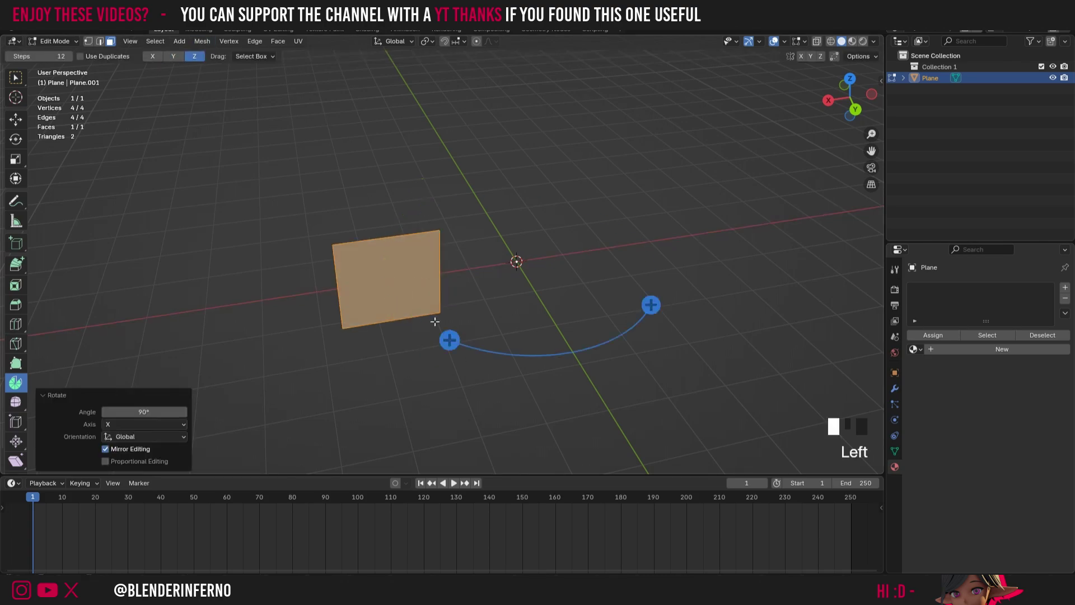
mouse_move(449, 339)
left_mouse_down()
mouse_move(542, 102)
mouse_move(850, 97)
left_mouse_up()
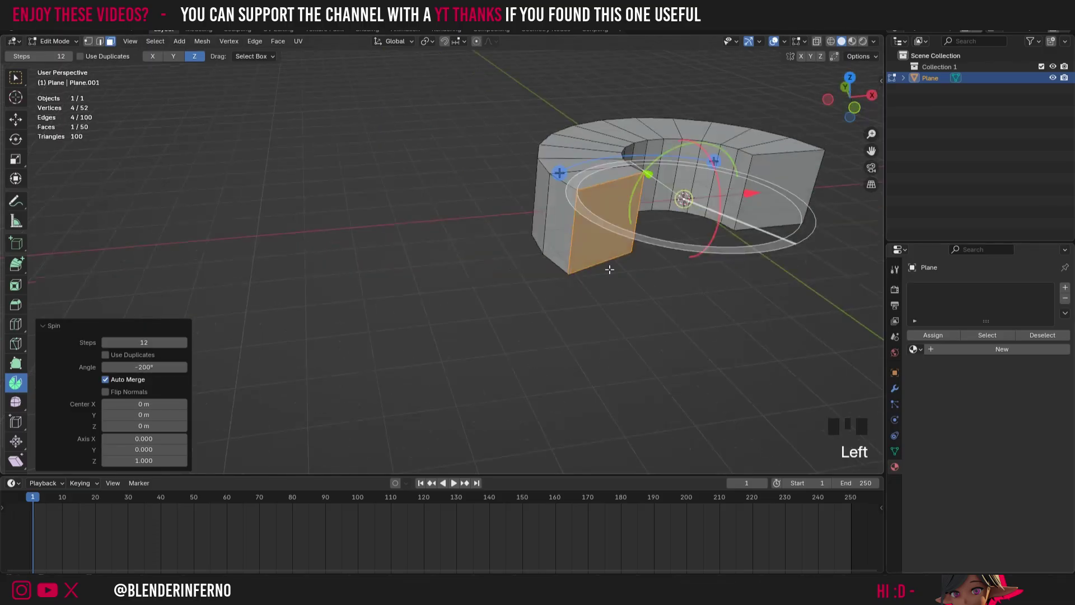
- With Select Box active, spin the face 360° into a ring using Alt+E Spin
left_click(16, 78)
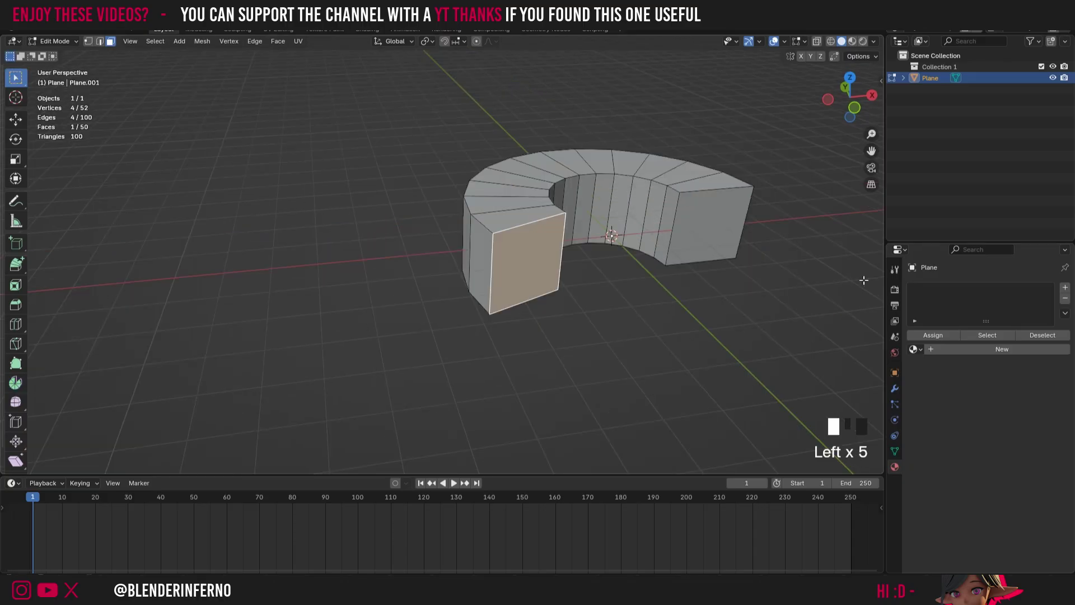
key("alt+e")
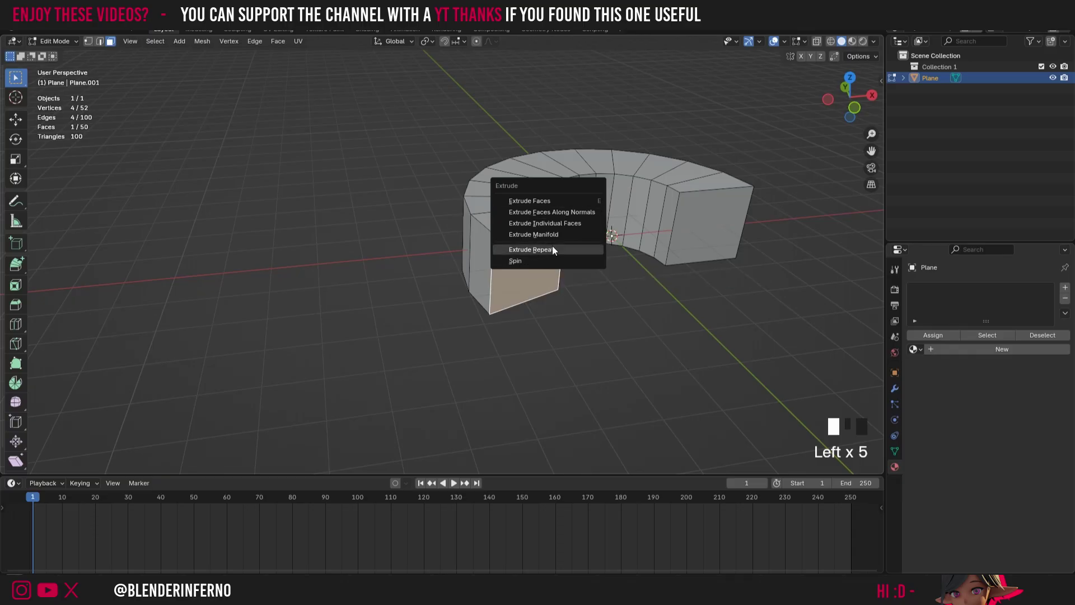
left_click(548, 261)
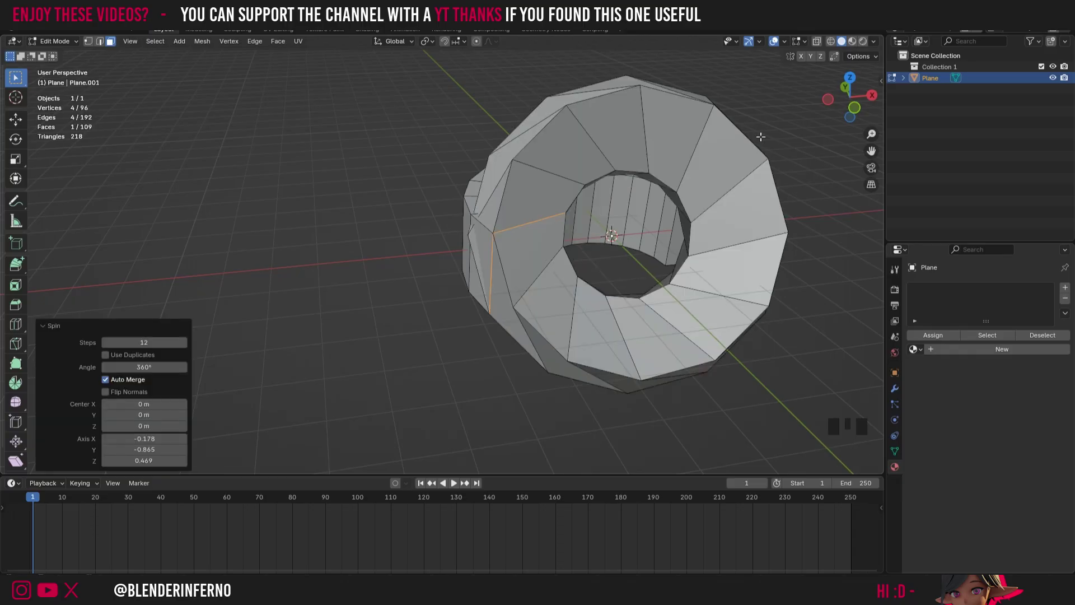
left_click_drag(860, 89, 865, 101)
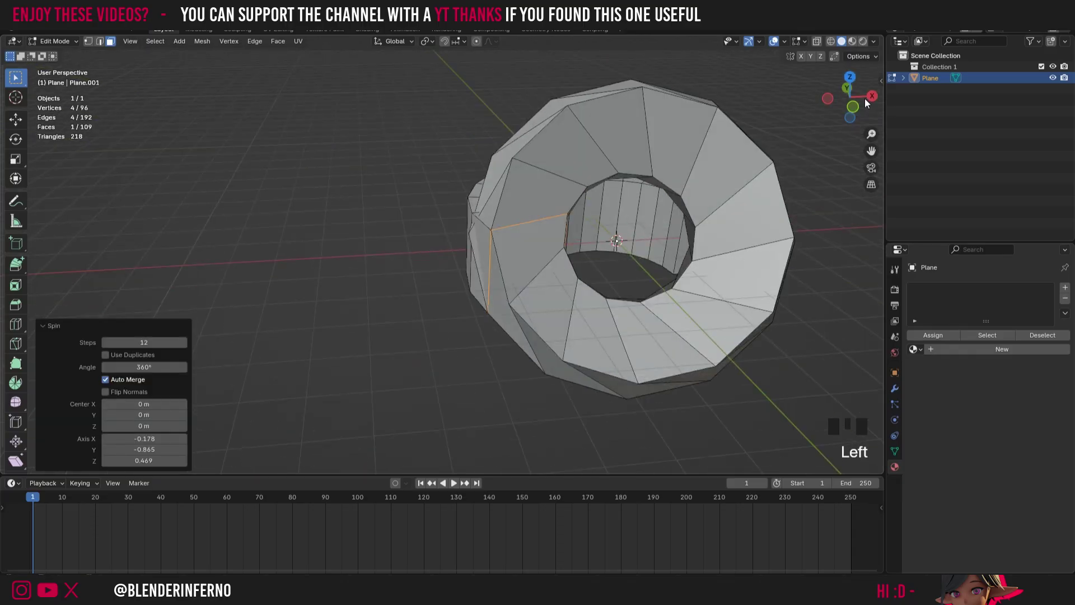
left_click(77, 328)
left_click(50, 467)
- Set the spin to 15 steps with axis X 0, Y 0 and Z 1
mouse_move(143, 342)
left_mouse_down()
mouse_move(105, 342)
mouse_move(185, 342)
left_mouse_up()
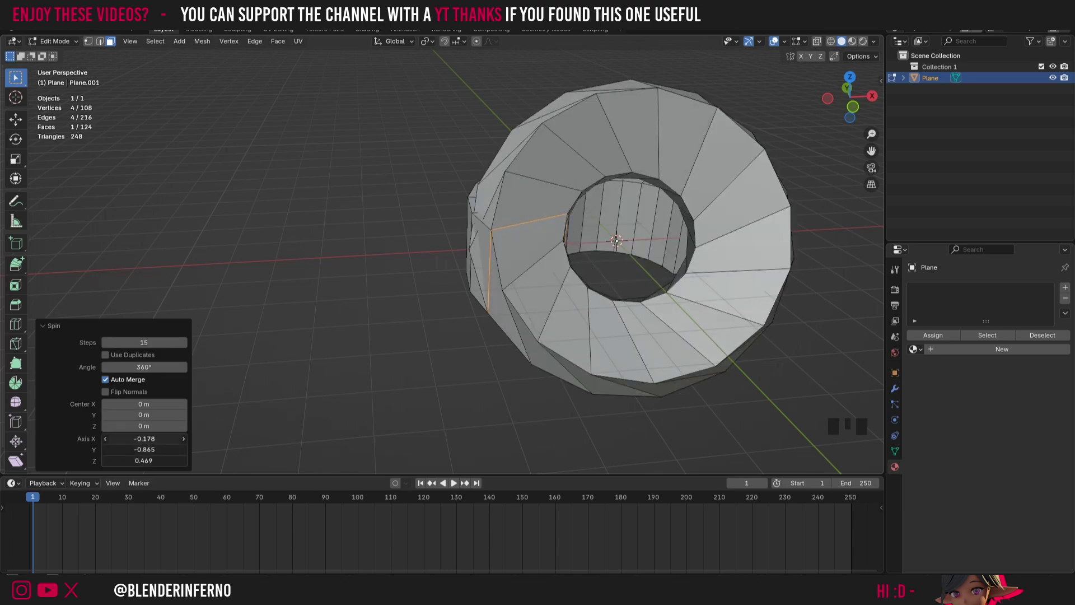
double_click(159, 439)
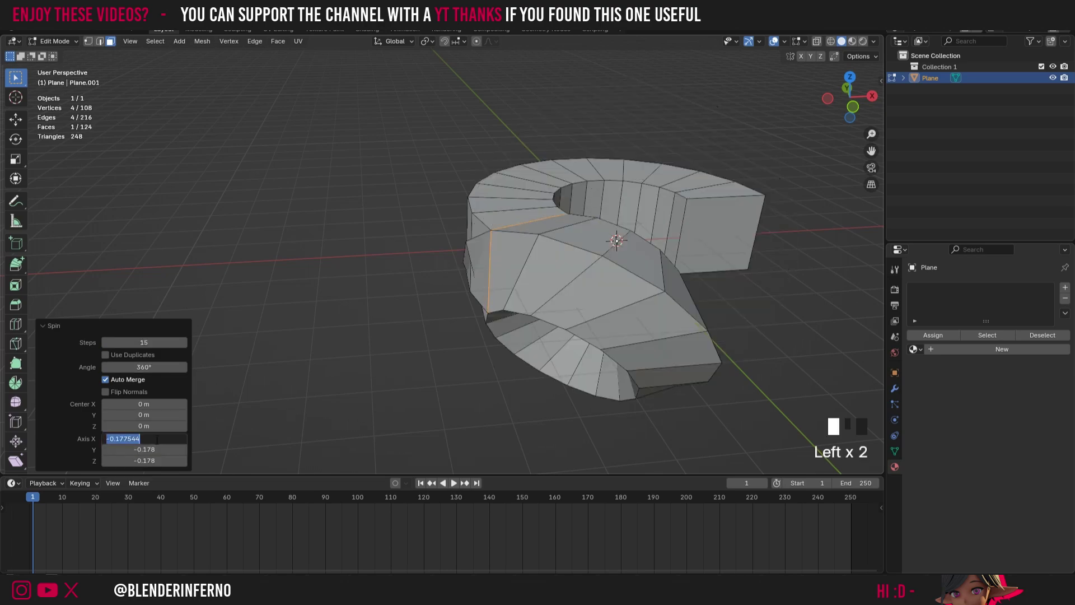
type("0")
left_click(128, 421)
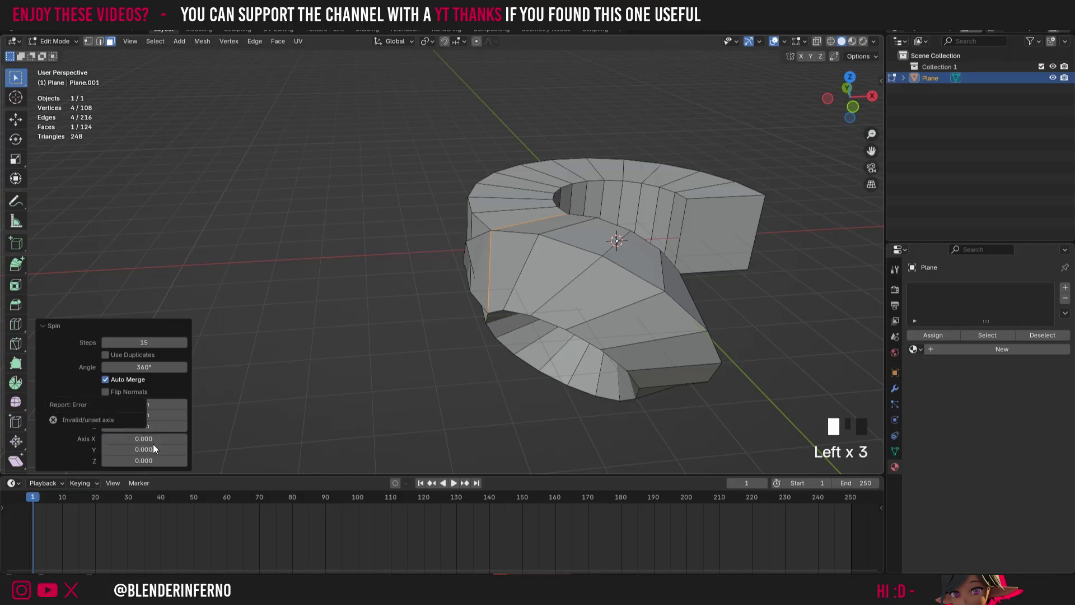
left_click(141, 461)
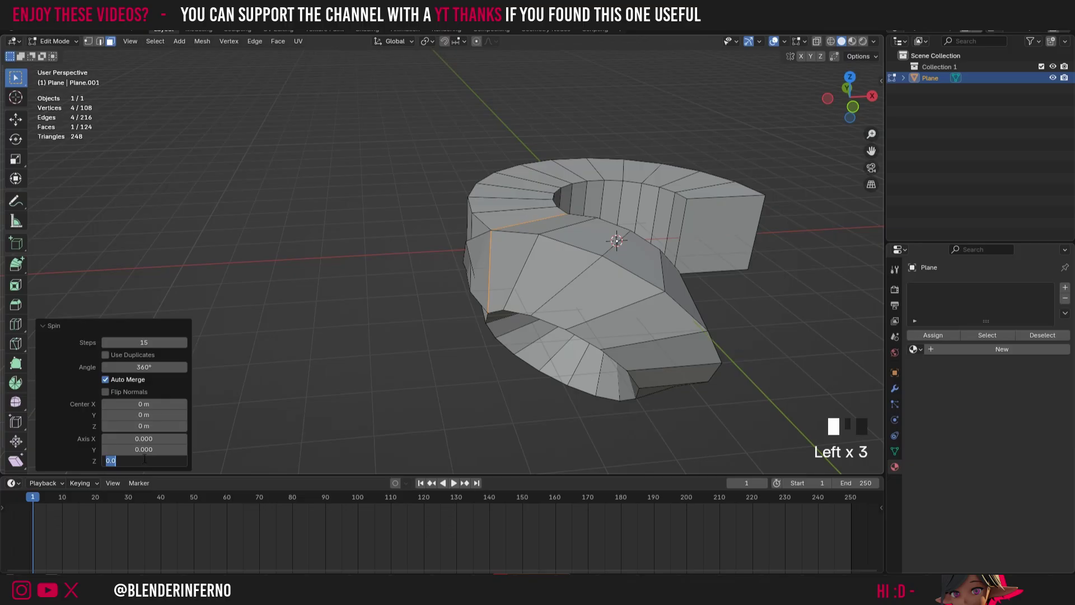
type("1")
key("Return")
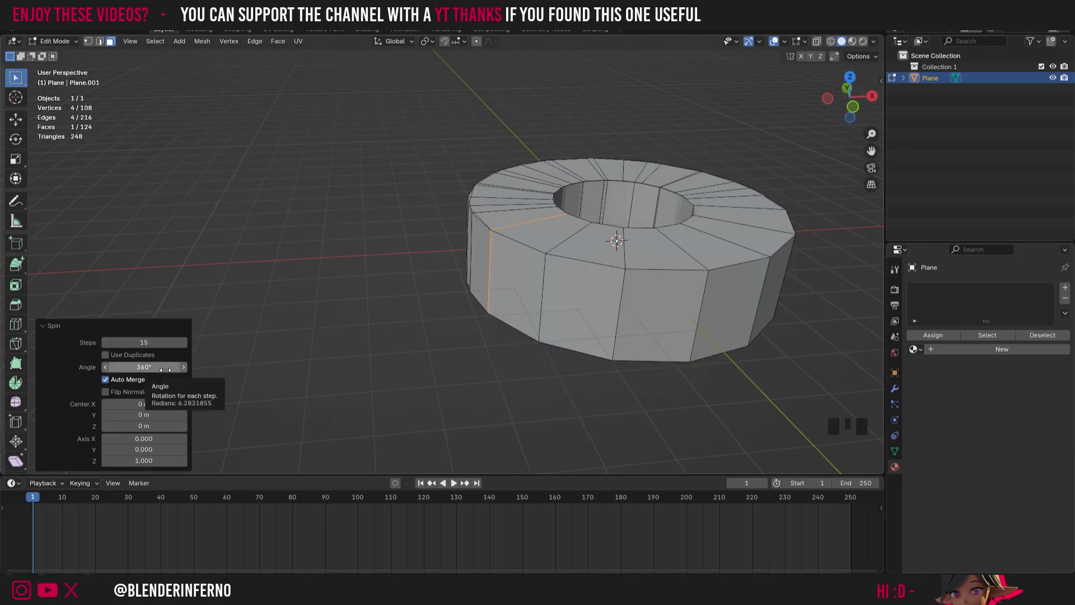
- Enter -90 as the Spin panel's angle, opening the ring into an arc
left_click_drag(164, 370, 143, 370)
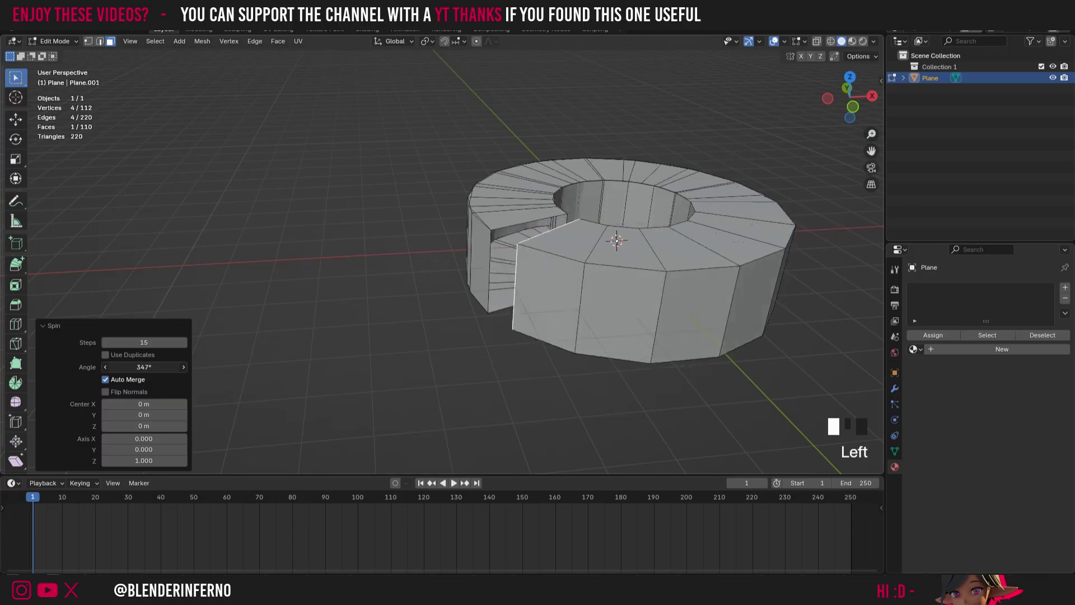
left_click_drag(143, 367, 164, 367)
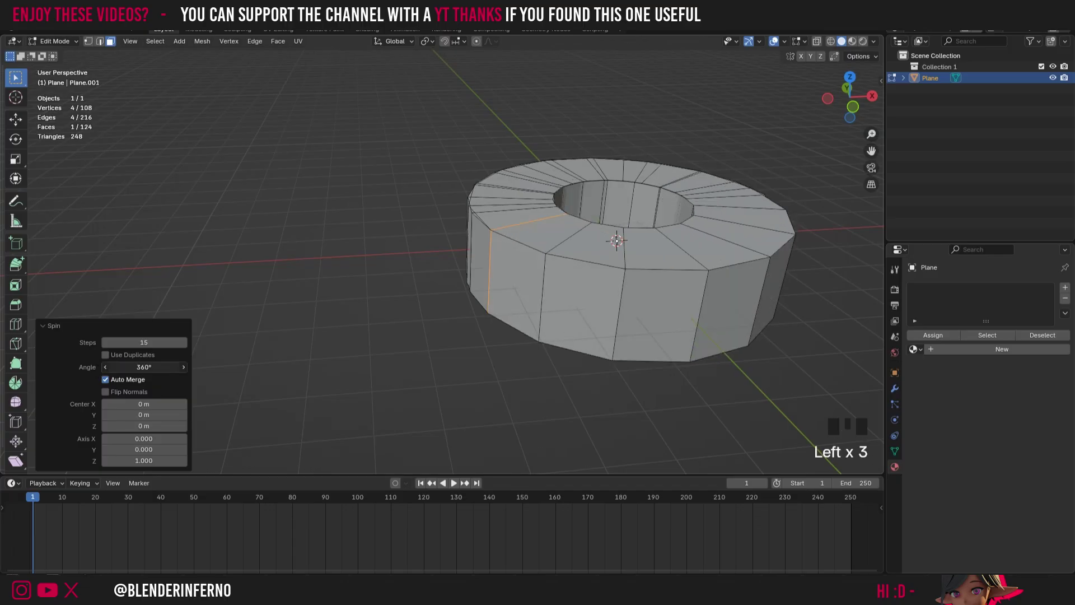
left_click(143, 368)
type("-")
double_click(118, 367)
type("-")
key("Return")
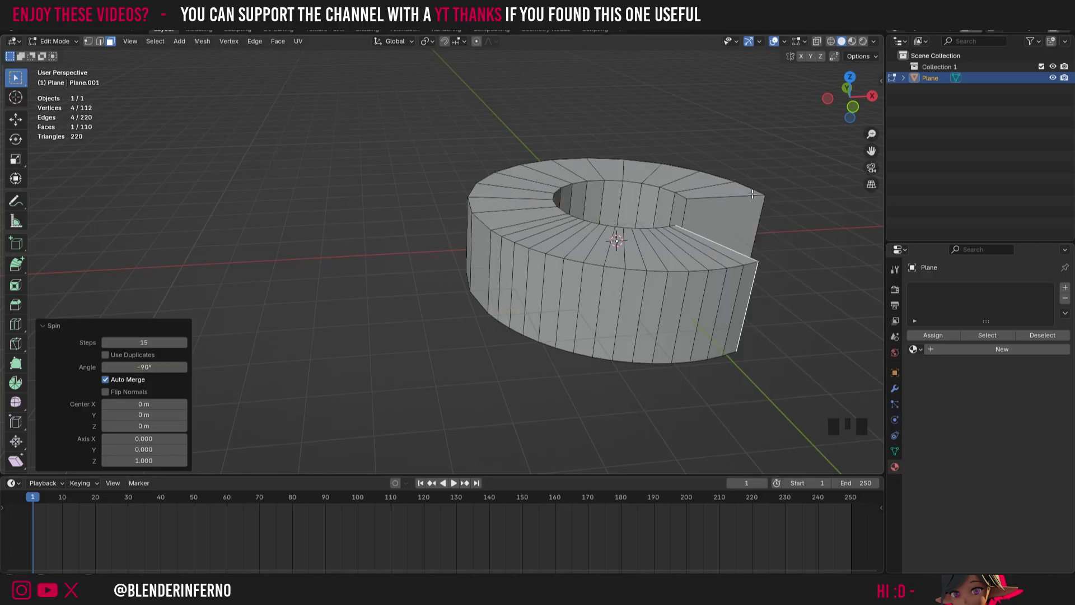
mouse_move(873, 96)
left_mouse_down()
mouse_move(831, 113)
mouse_move(848, 101)
left_mouse_up()
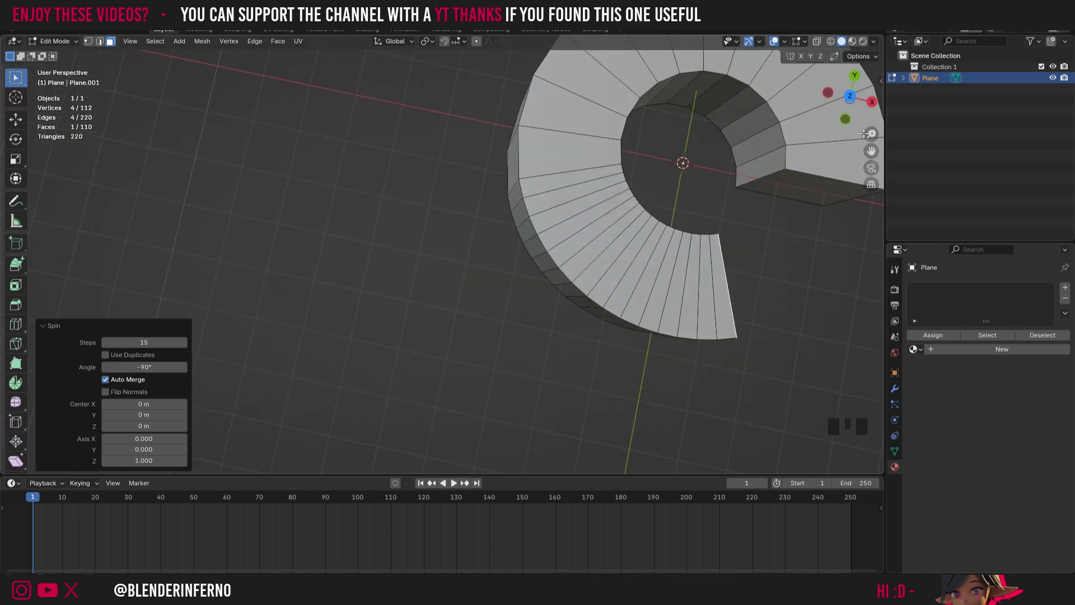
left_click_drag(869, 147, 870, 168)
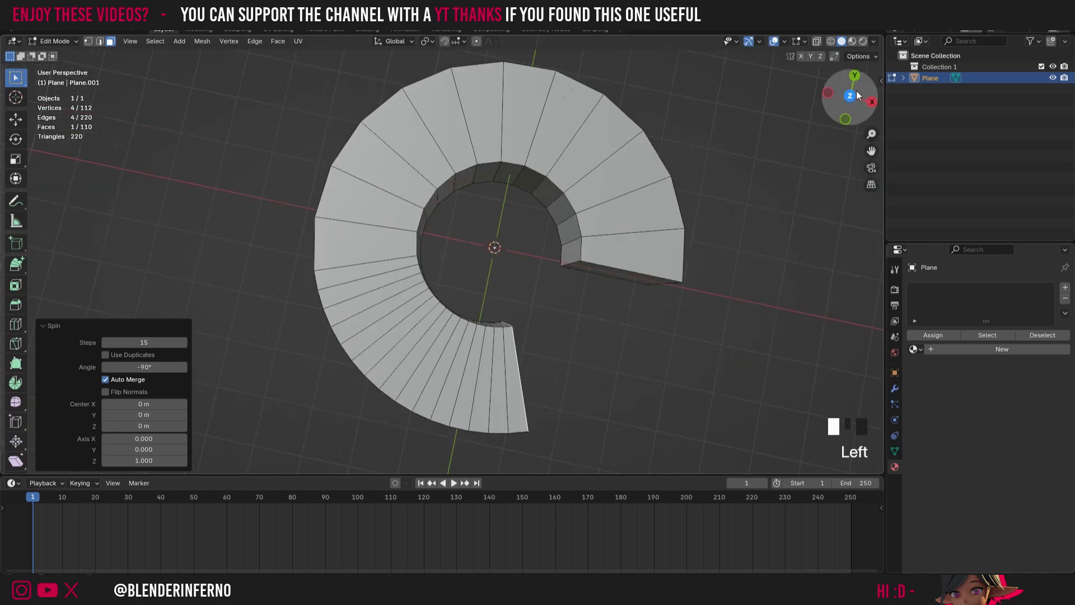
left_click_drag(845, 96, 851, 109)
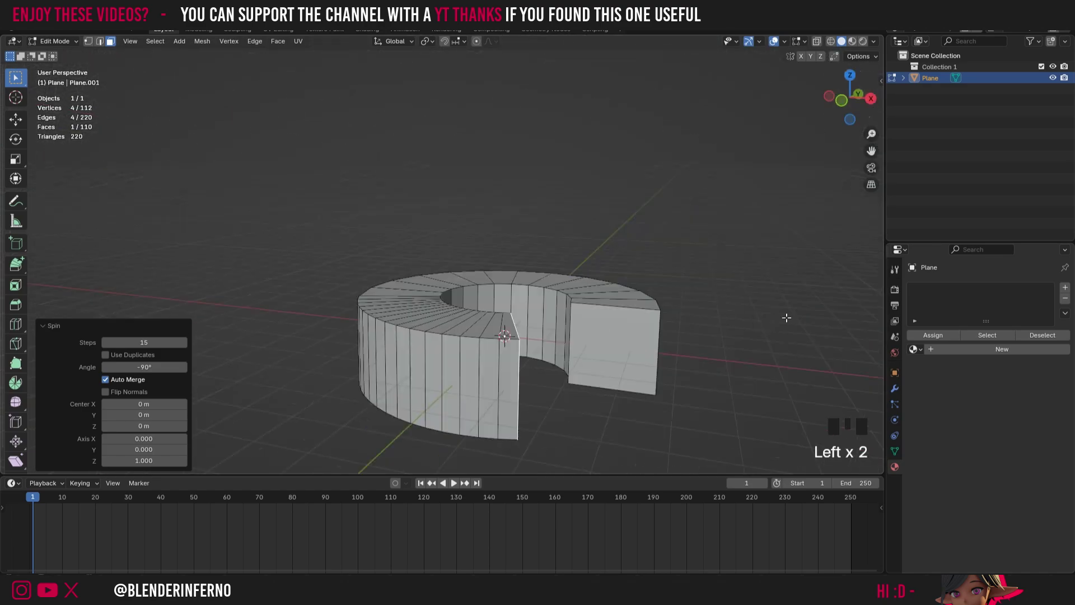